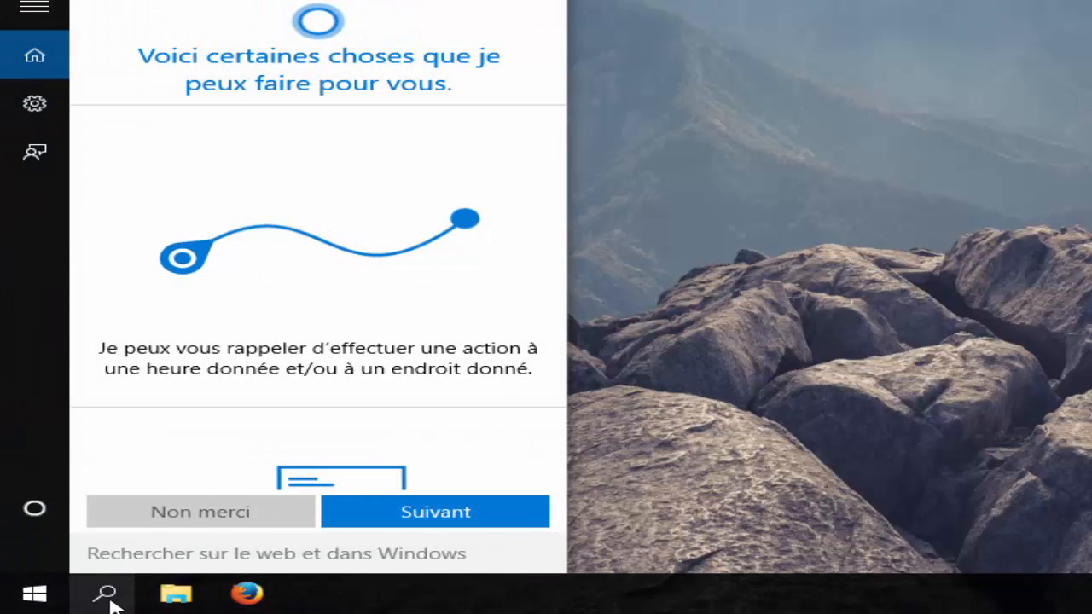
Step: Close the Cortana search pane and set the taskbar's search option to hidden (Masquée)
click(754, 328)
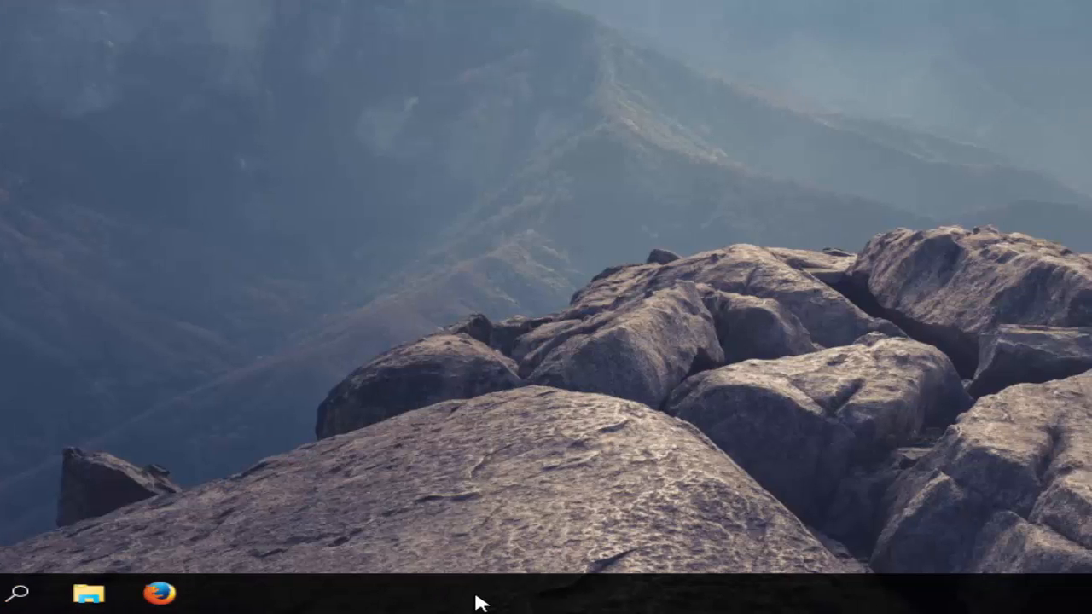
right_click(562, 599)
click(512, 598)
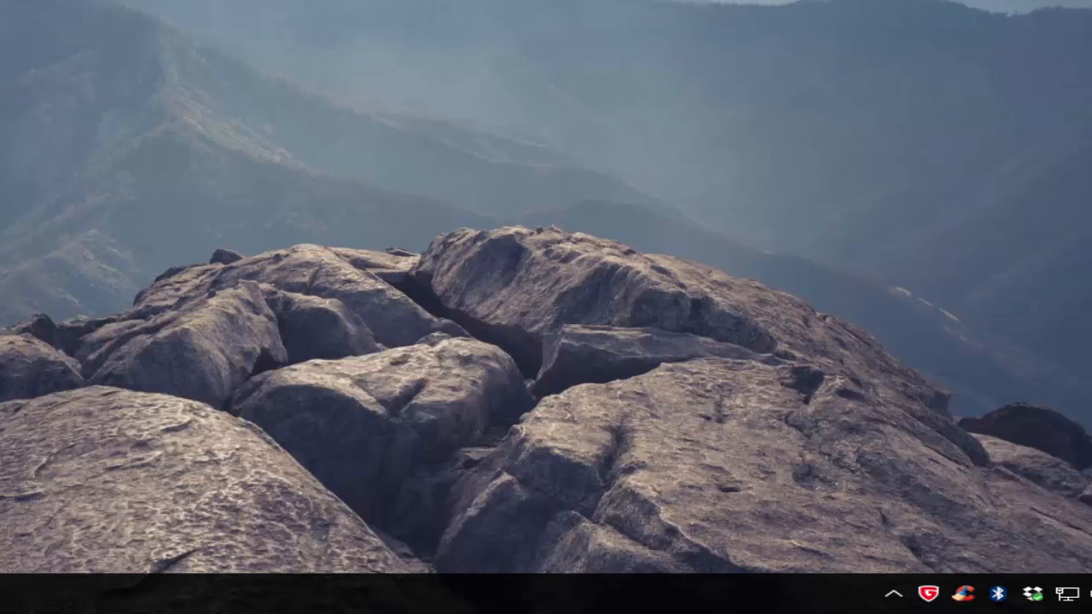
right_click(56, 604)
mouse_move(195, 363)
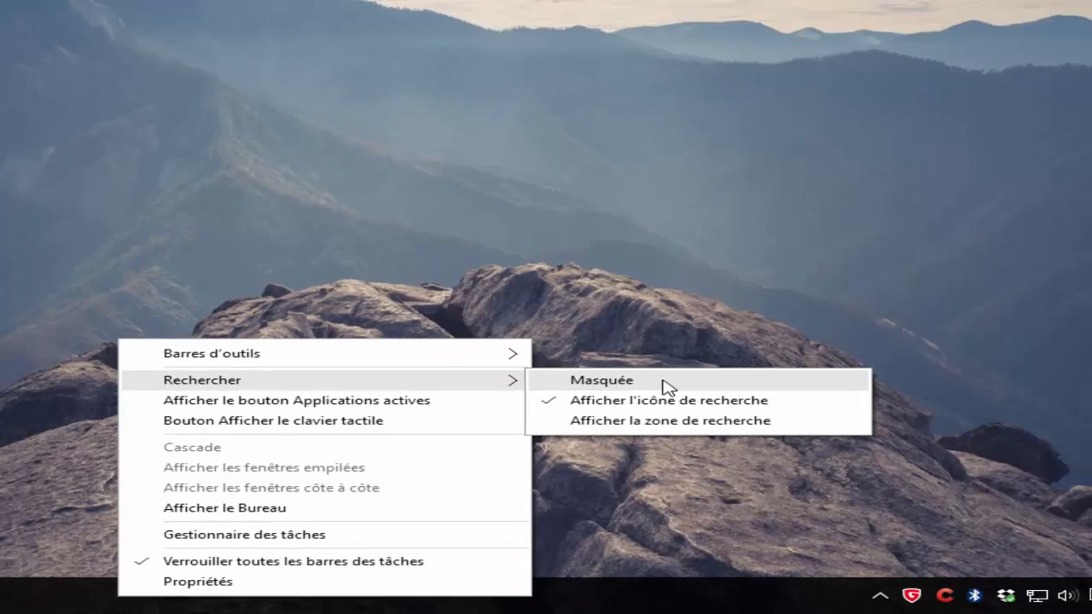
click(659, 362)
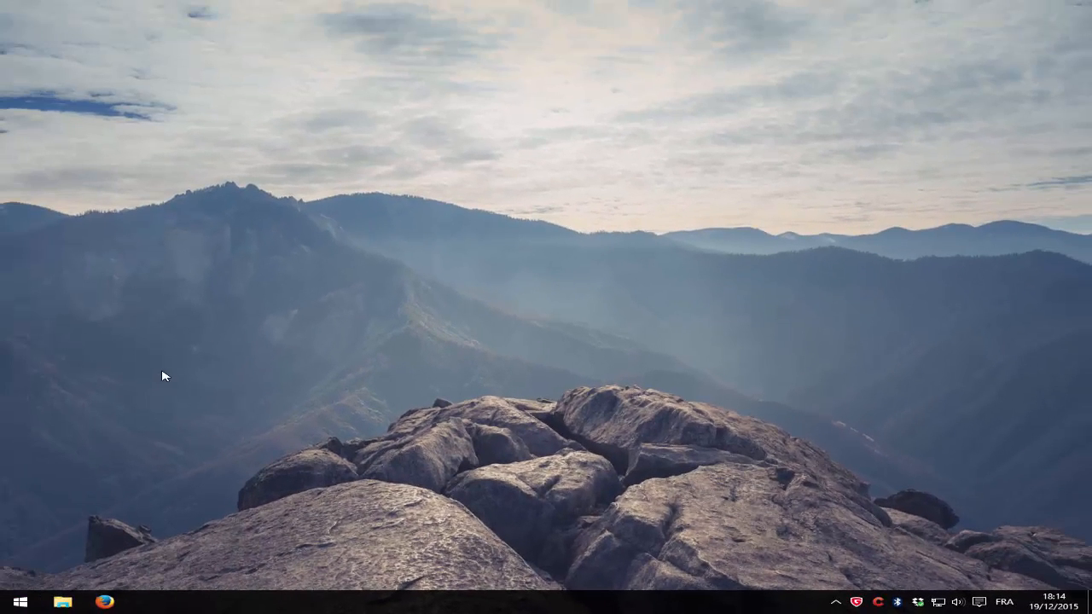
Step: Open the Task Manager and select Cortana among the background processes
right_click(243, 608)
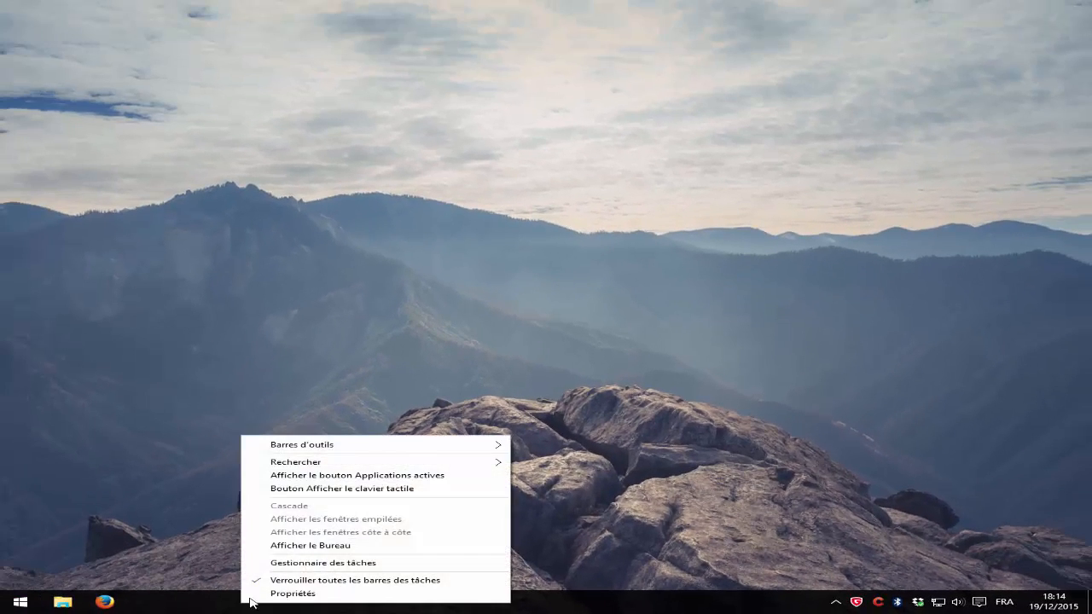
click(361, 563)
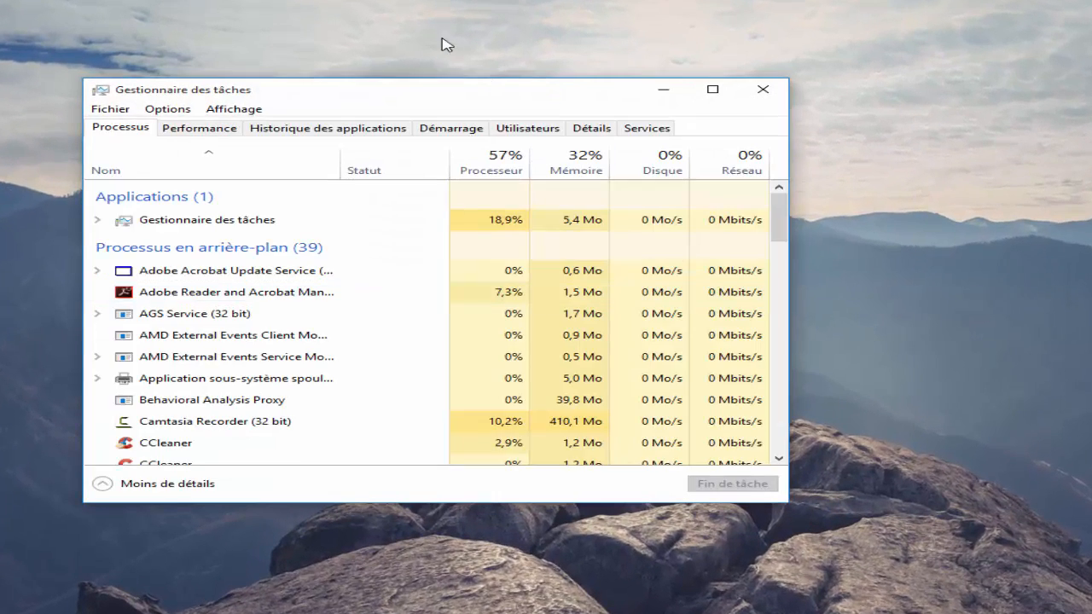
drag(402, 93, 495, 91)
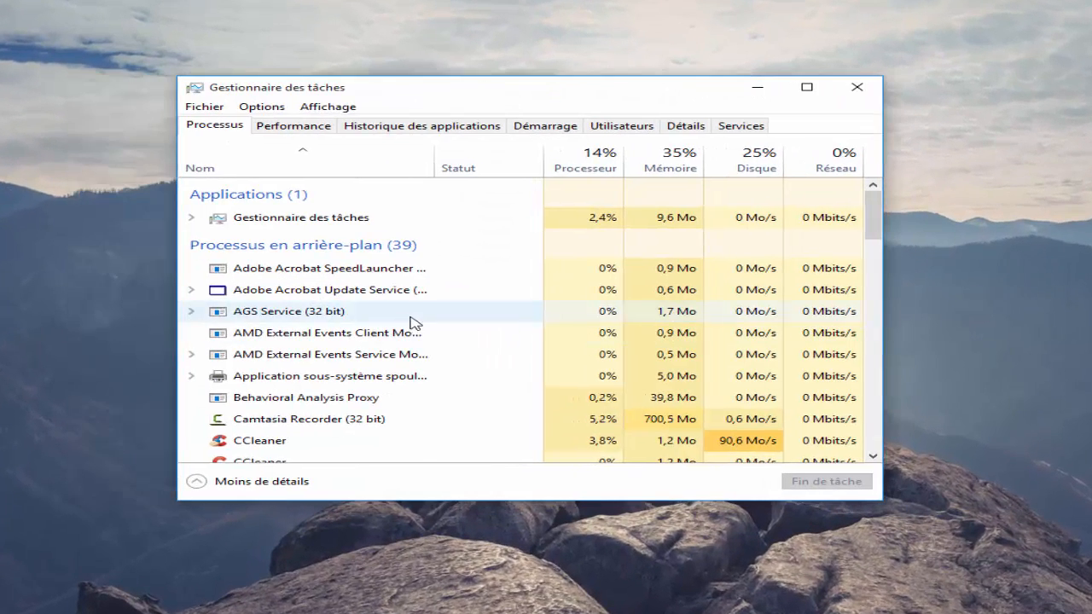
scroll(416, 319, down, 1)
scroll(417, 319, down, 2)
click(314, 387)
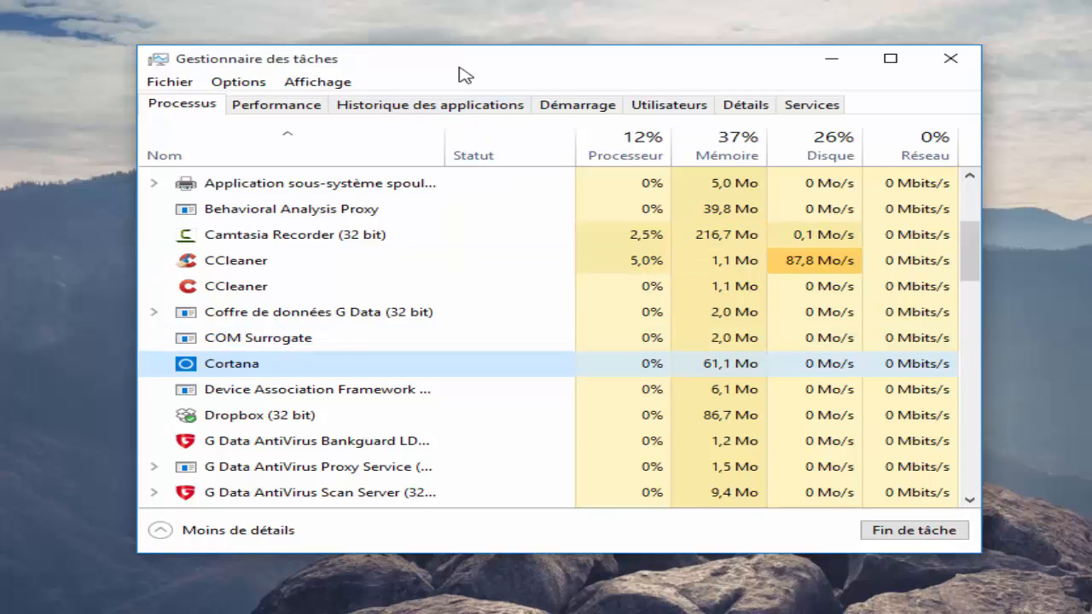
drag(463, 65, 505, 59)
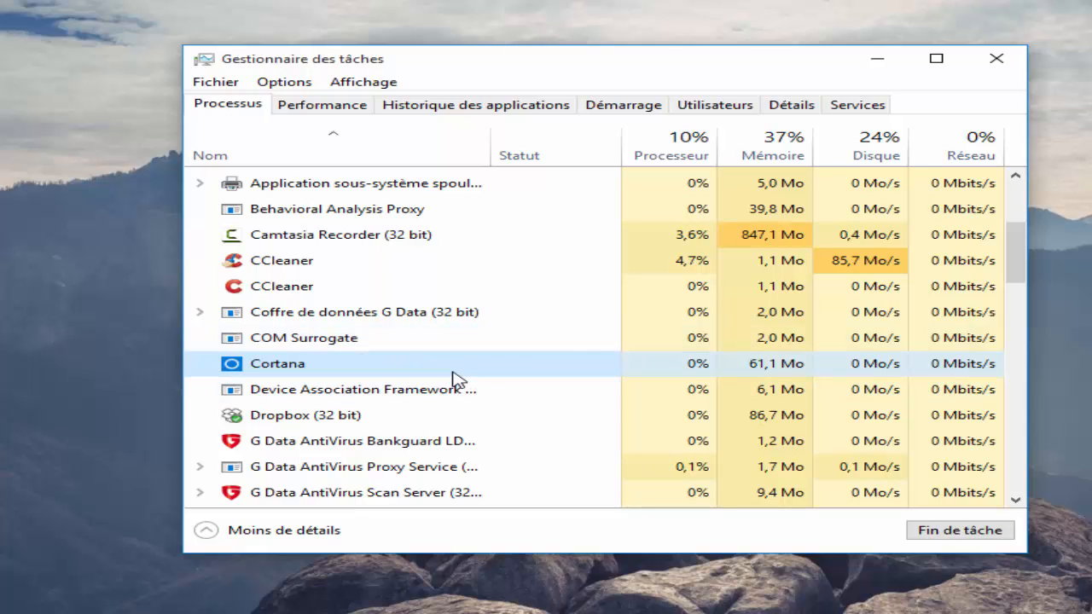
click(60, 298)
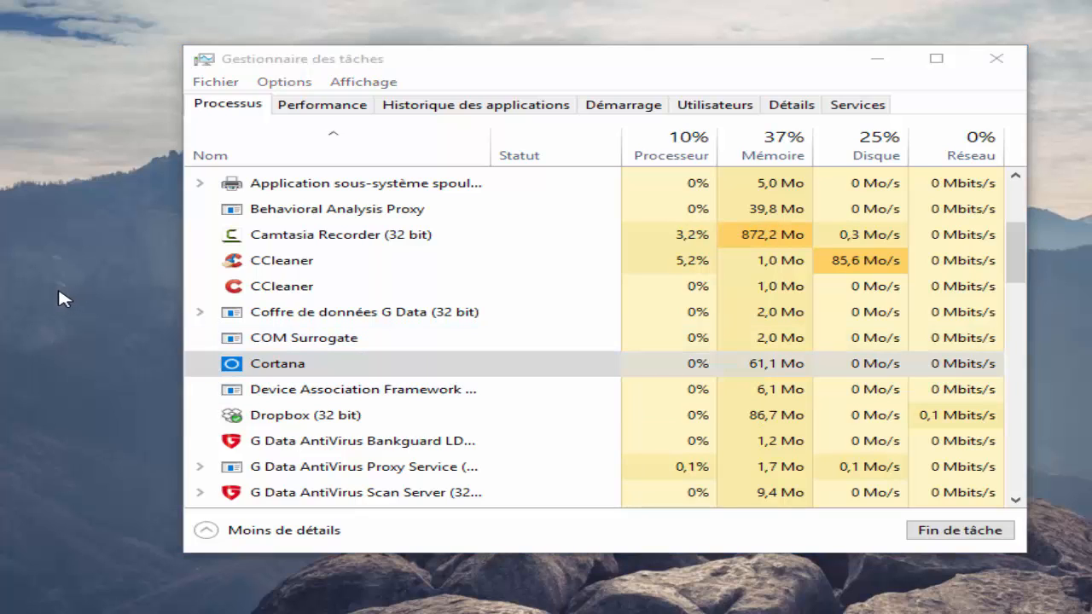
Step: End the Cortana background task twice in a row
right_click(372, 370)
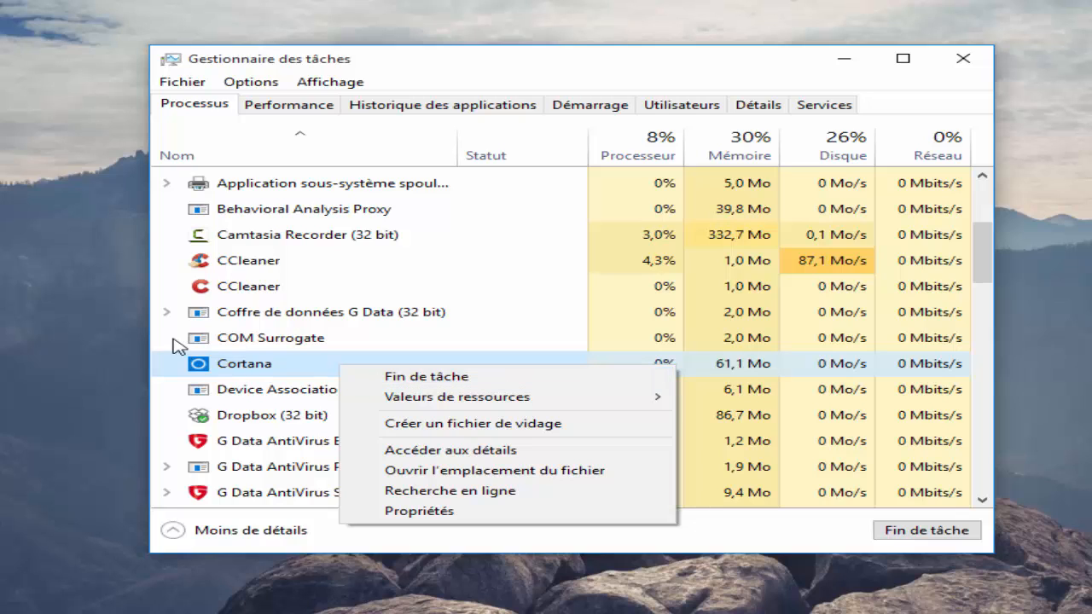
click(529, 380)
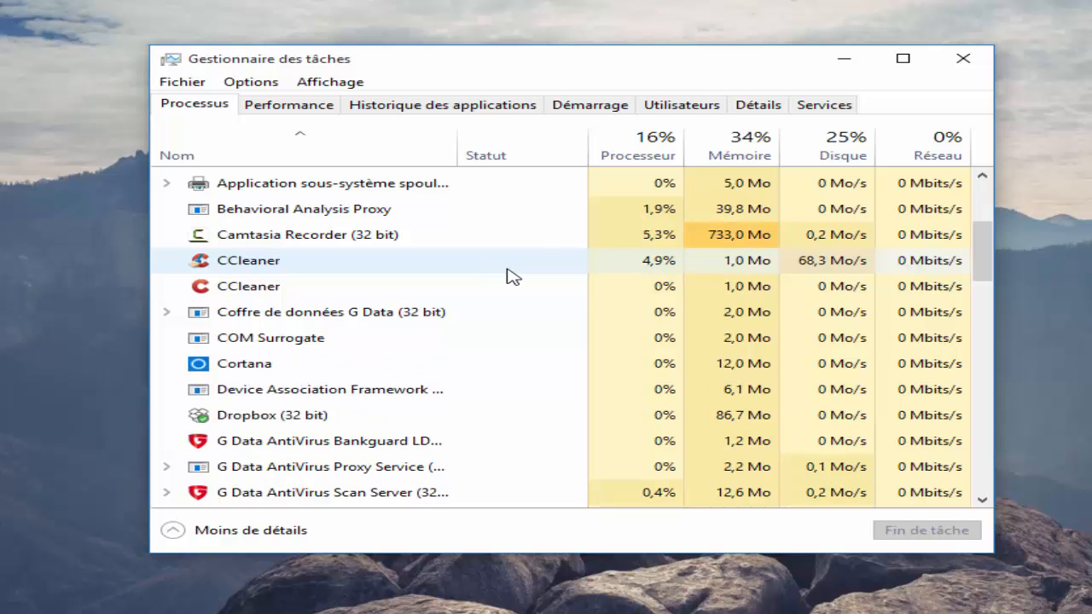
click(319, 367)
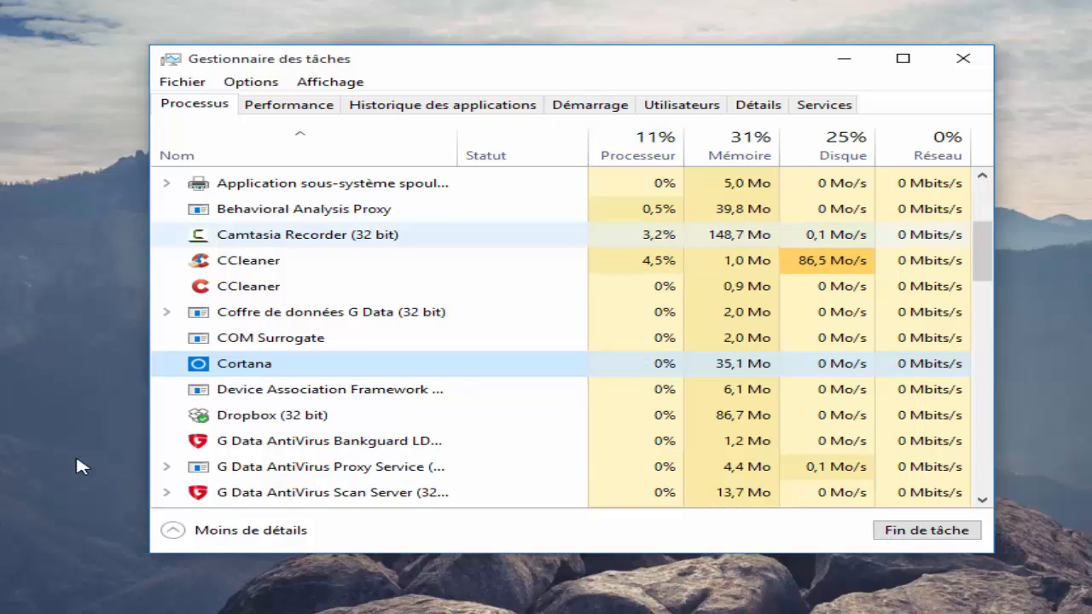
right_click(264, 367)
click(276, 376)
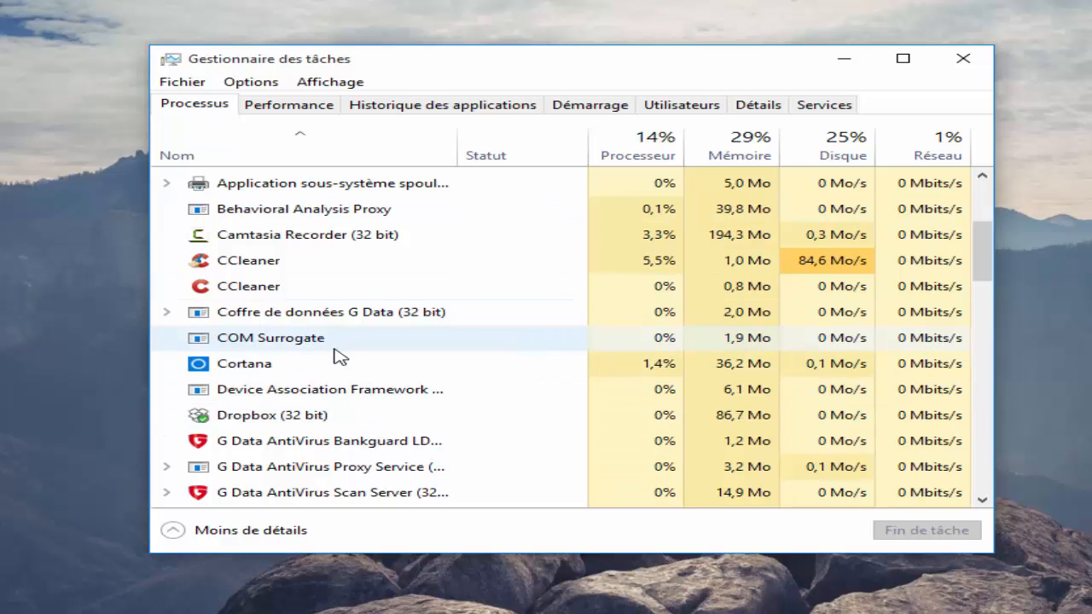
Step: Open the Cortana process's file location, look inside its Microsoft.Windows.Cortana_cw5n1h2txyewy folder, and return to SystemApps
right_click(312, 366)
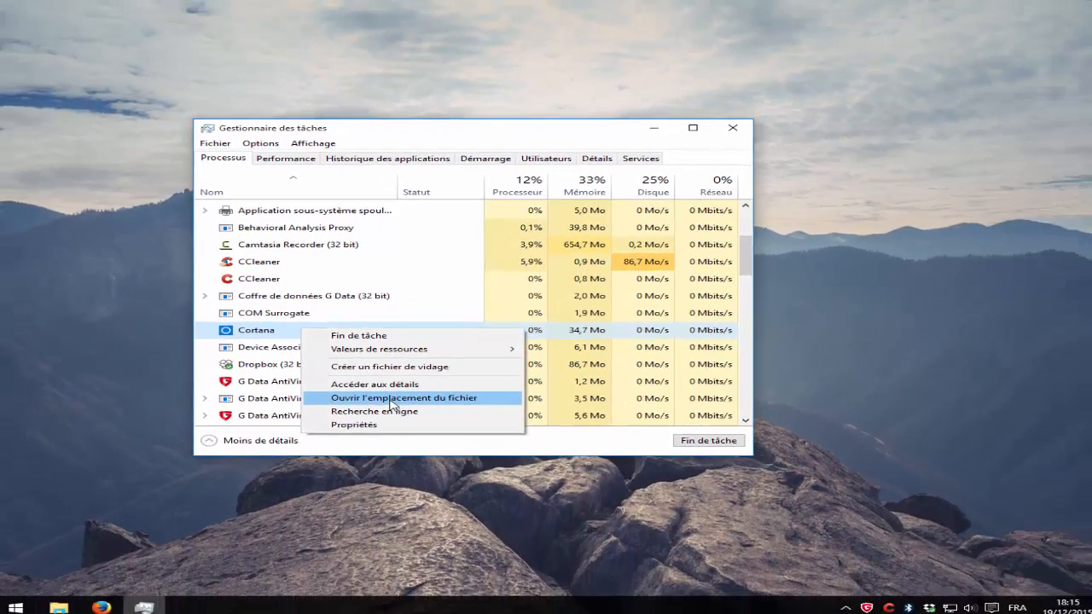
click(421, 436)
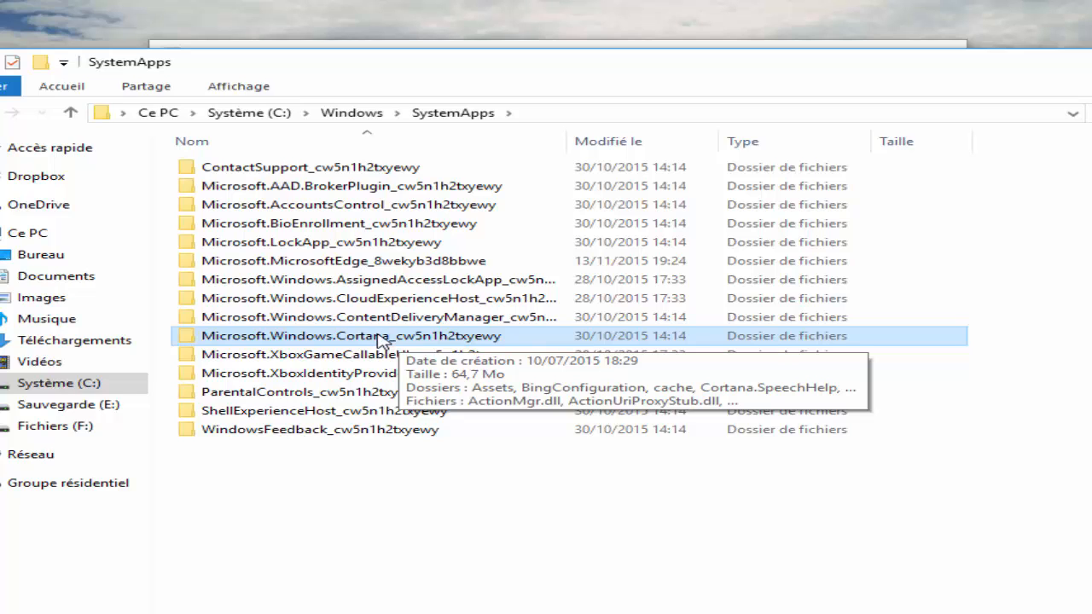
double_click(542, 339)
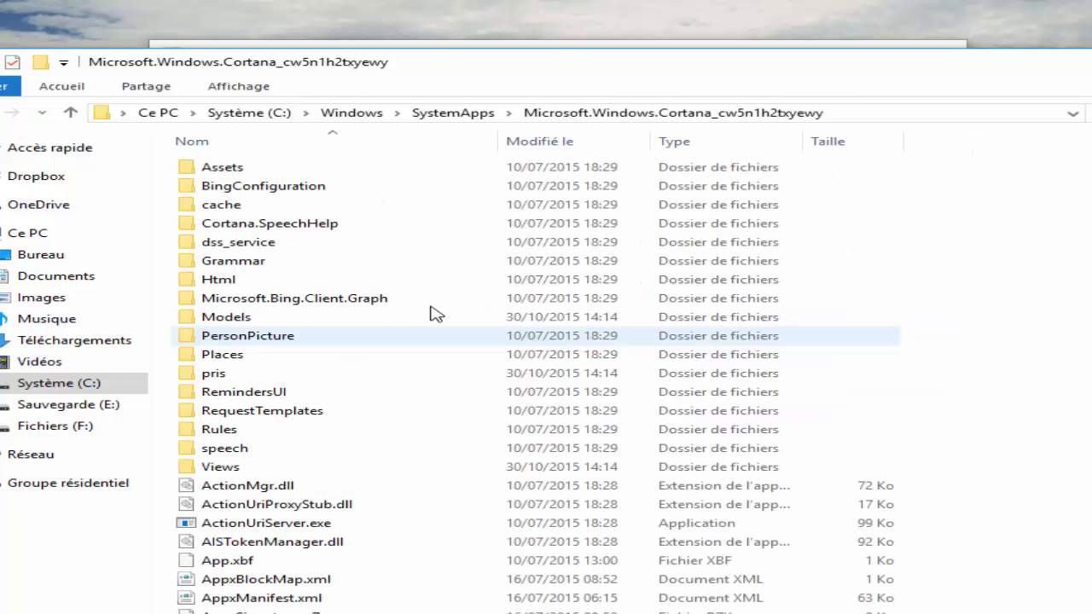
click(0, 113)
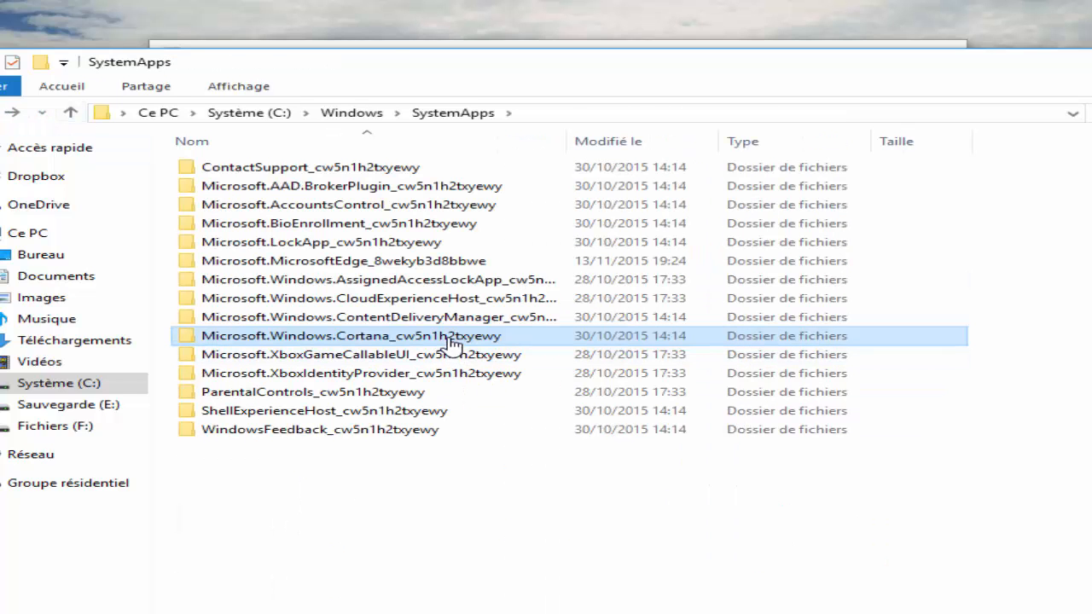
Step: Try to rename the Cortana folder in SystemApps to Microsoft.Windows.Cortana_cw5n1h2txyewy.bak with administrator rights
click(456, 338)
click(512, 342)
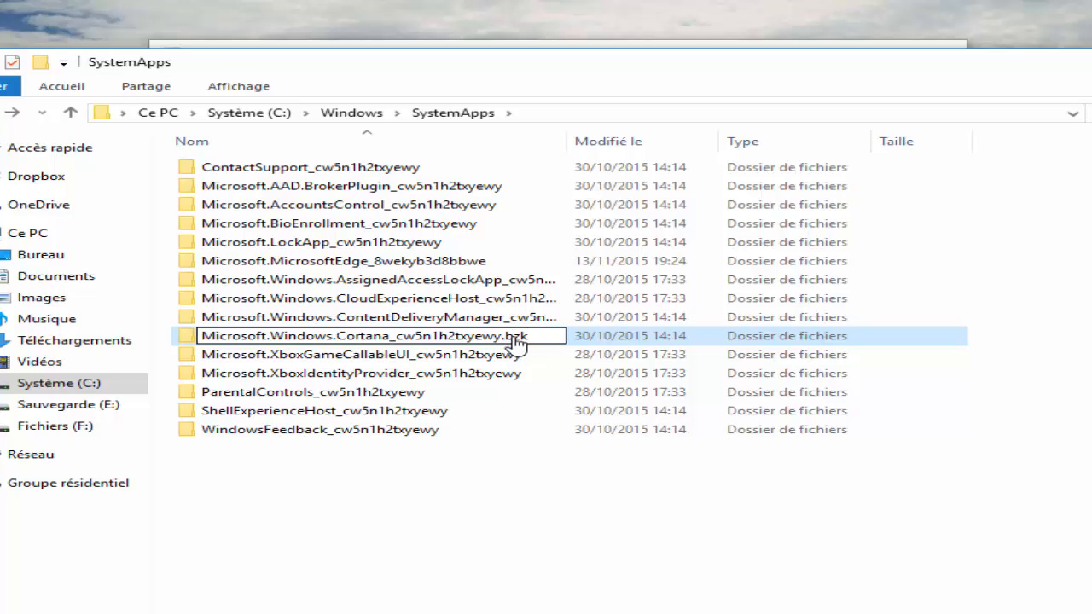
mouse_move(524, 340)
mouse_down()
mouse_move(588, 353)
mouse_move(510, 341)
mouse_up()
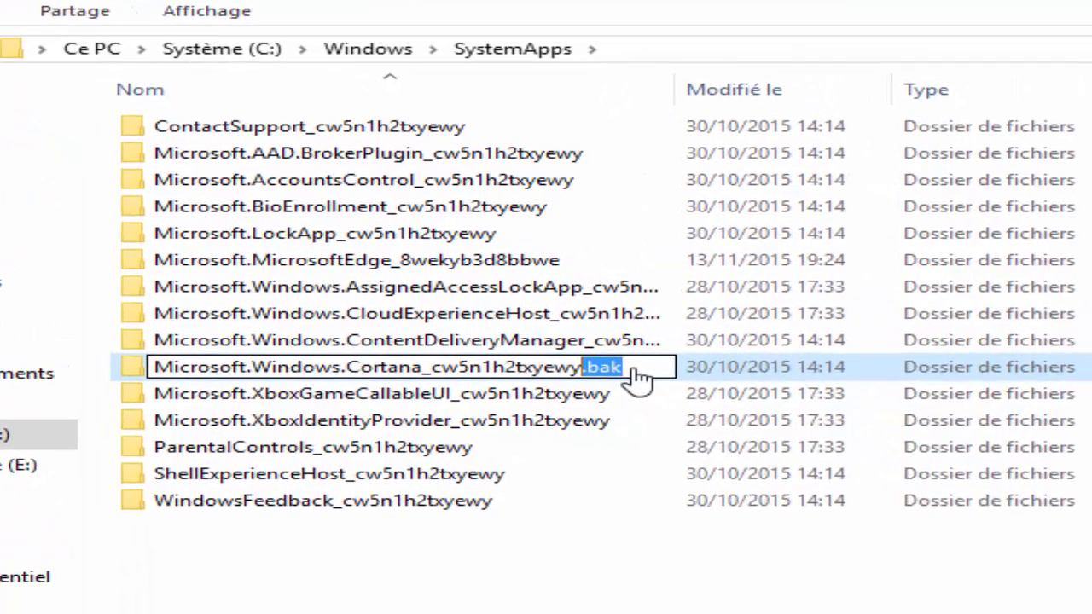
key(shift+Left)
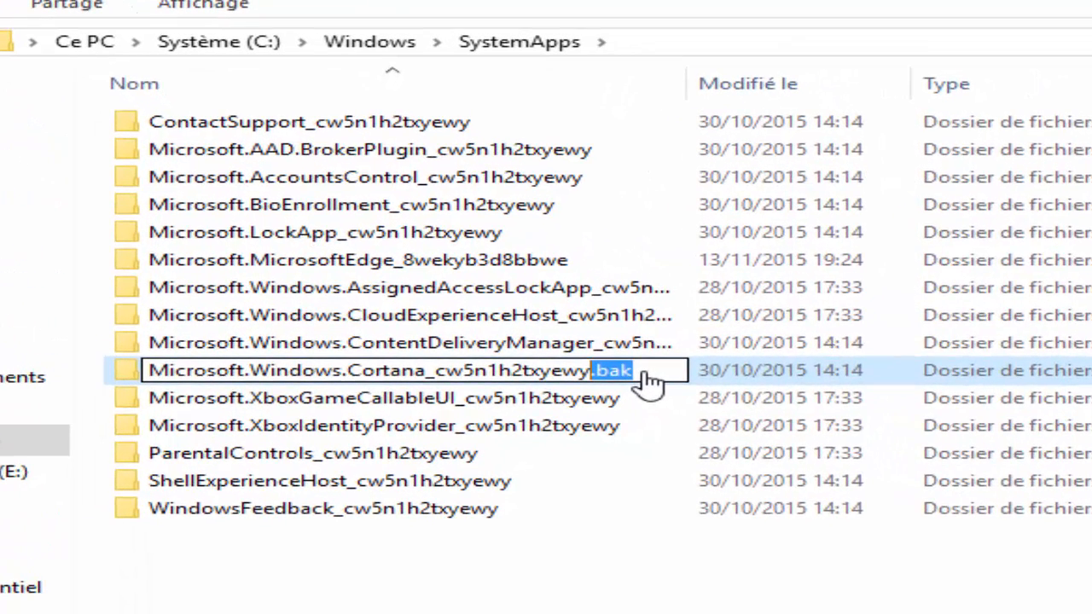
key(Delete)
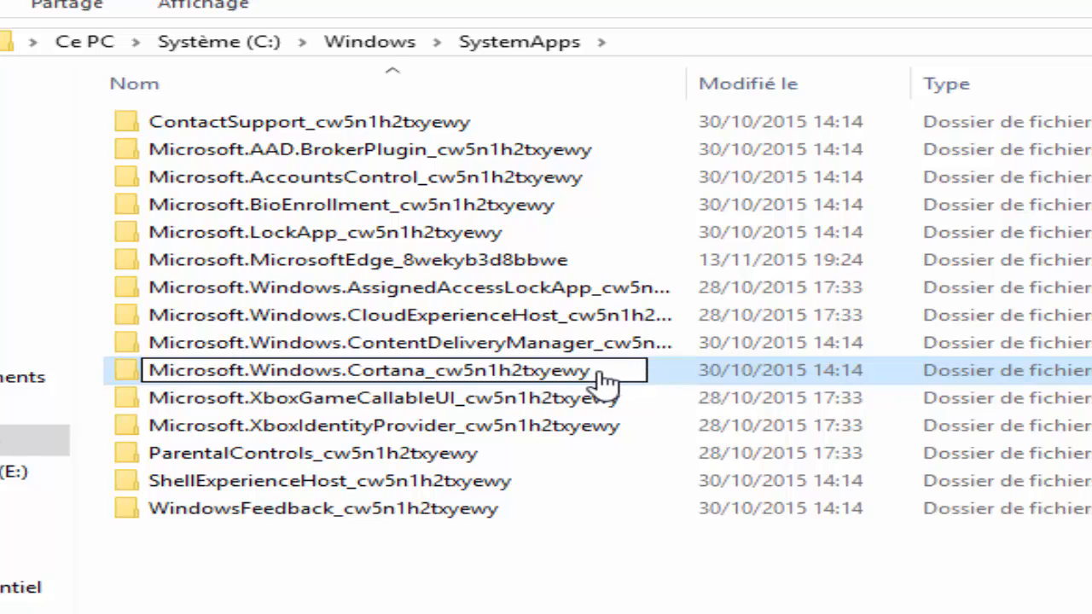
text(.bak)
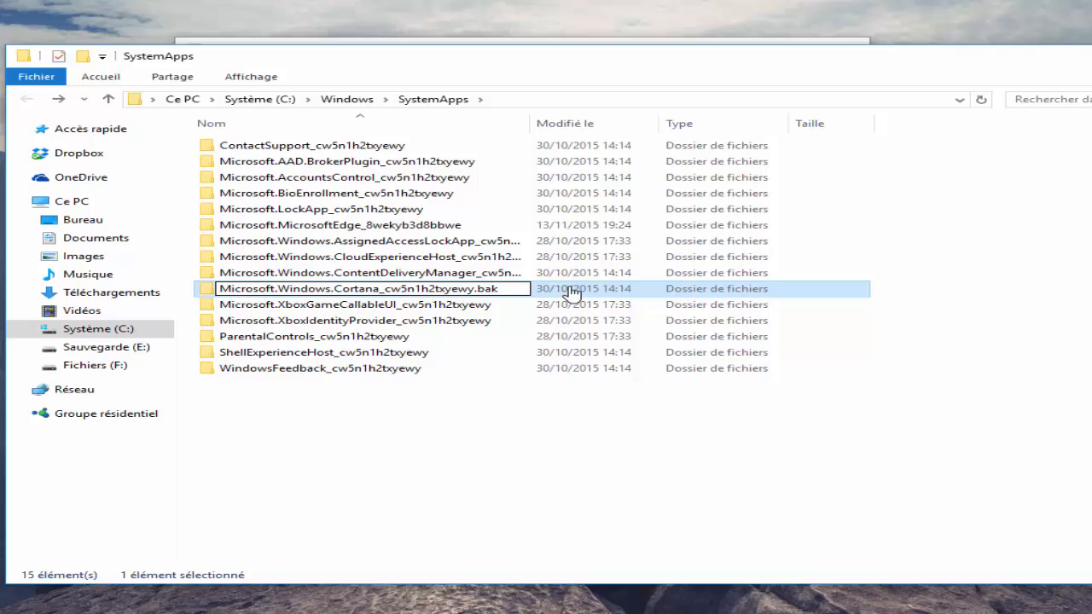
key(Return)
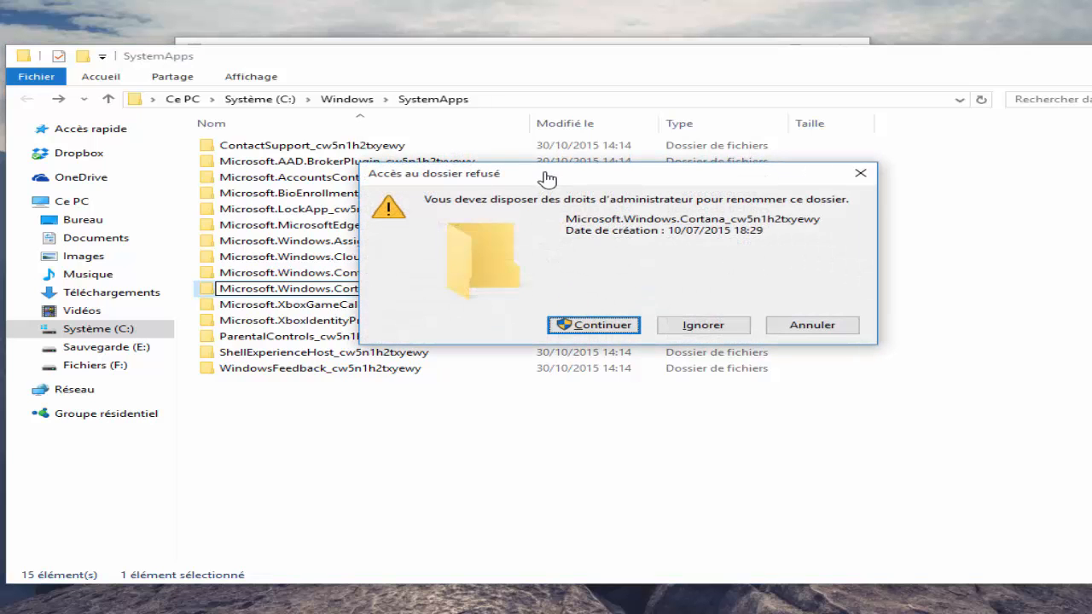
click(579, 328)
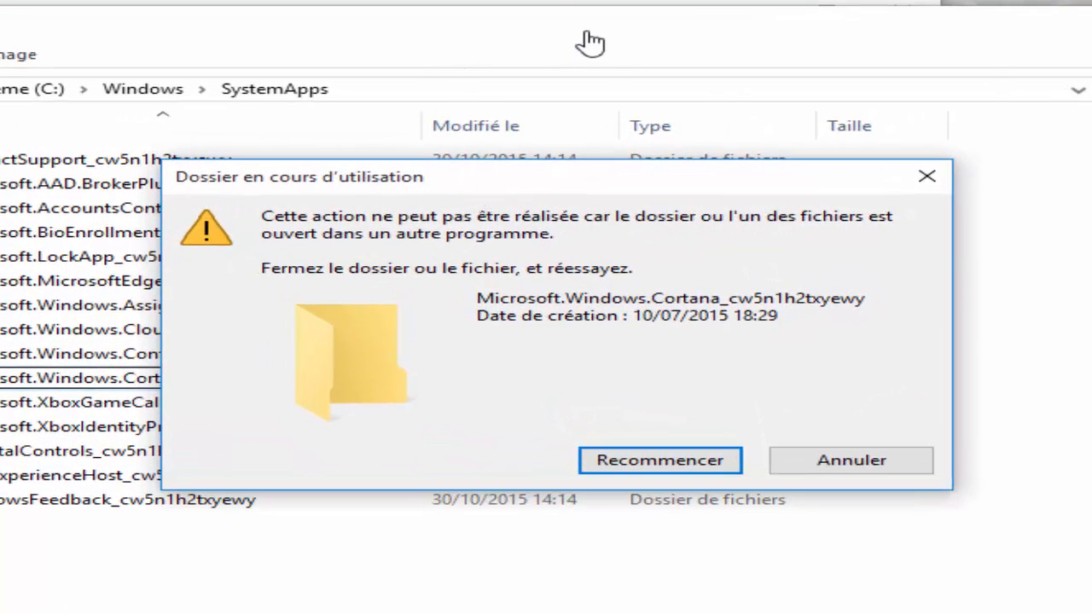
Step: Bring up the Task Manager, place it beside the folder-in-use dialog, and retry the folder rename
click(574, 2)
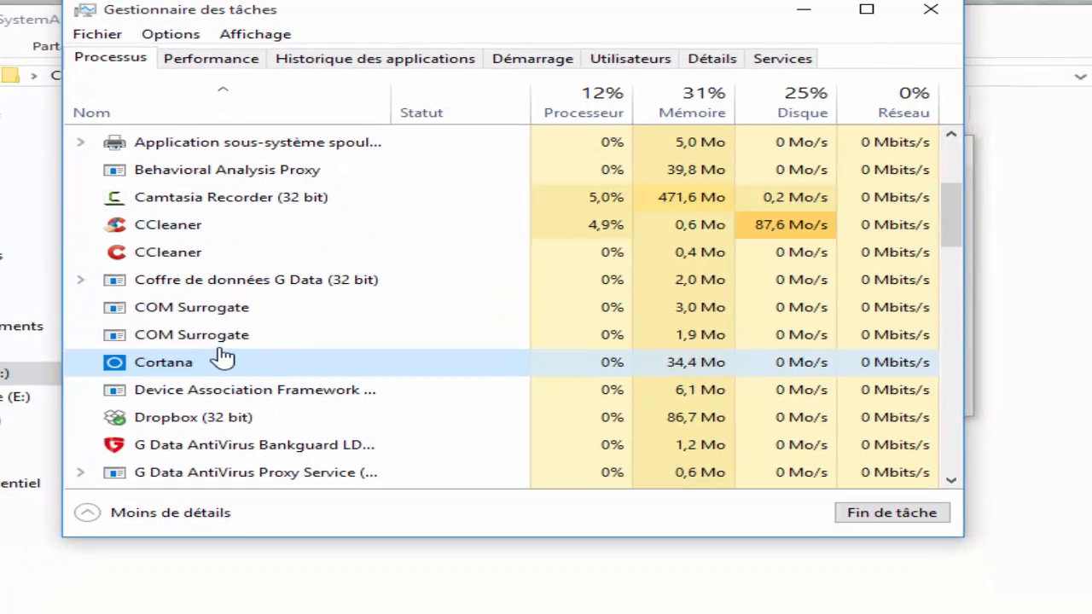
drag(345, 19, 897, 156)
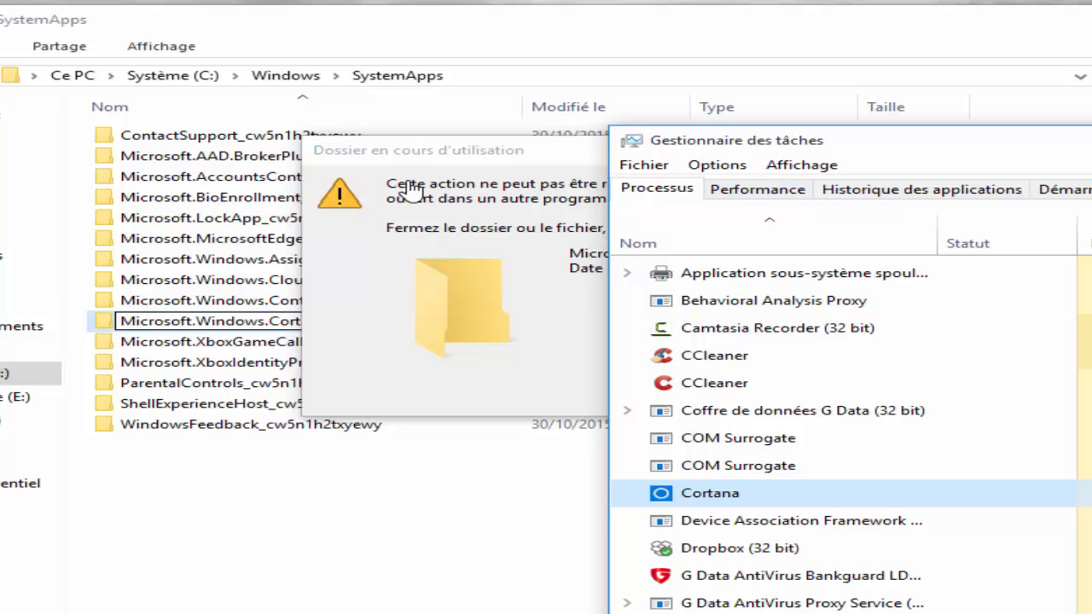
click(465, 161)
click(749, 395)
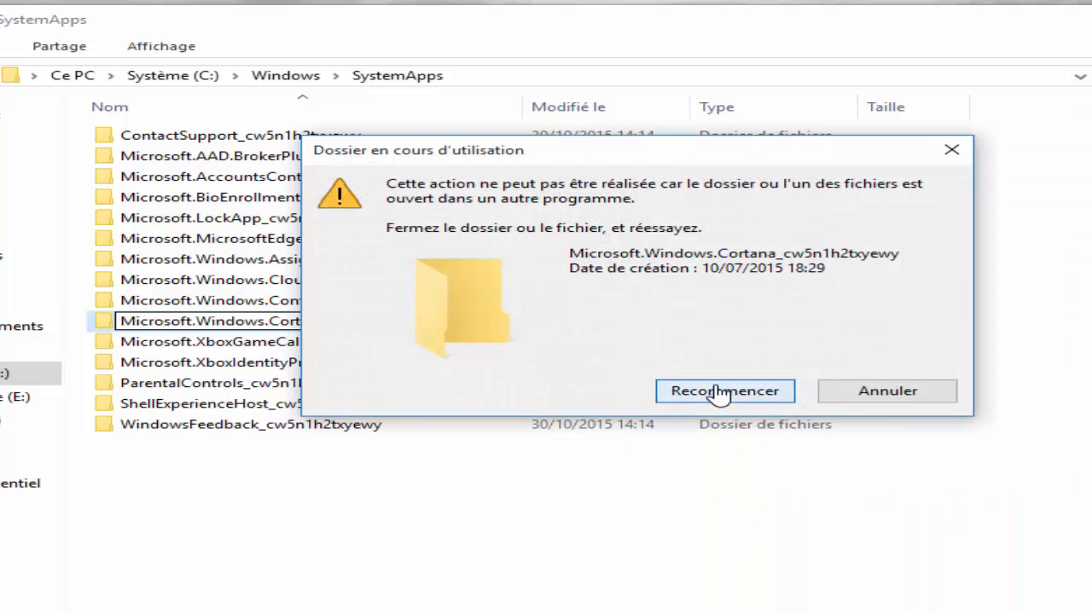
click(720, 391)
click(719, 392)
Step: Reposition the Task Manager so the folder-in-use dialog stays reachable, and retry renaming the Cortana folder once more
key(alt+Tab)
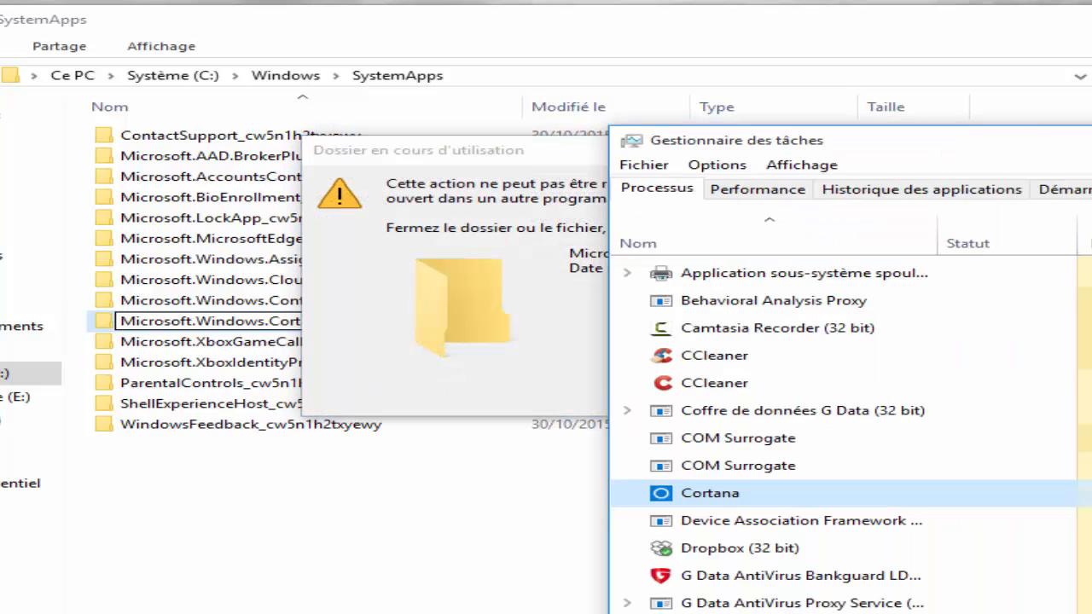
drag(1069, 153, 890, 127)
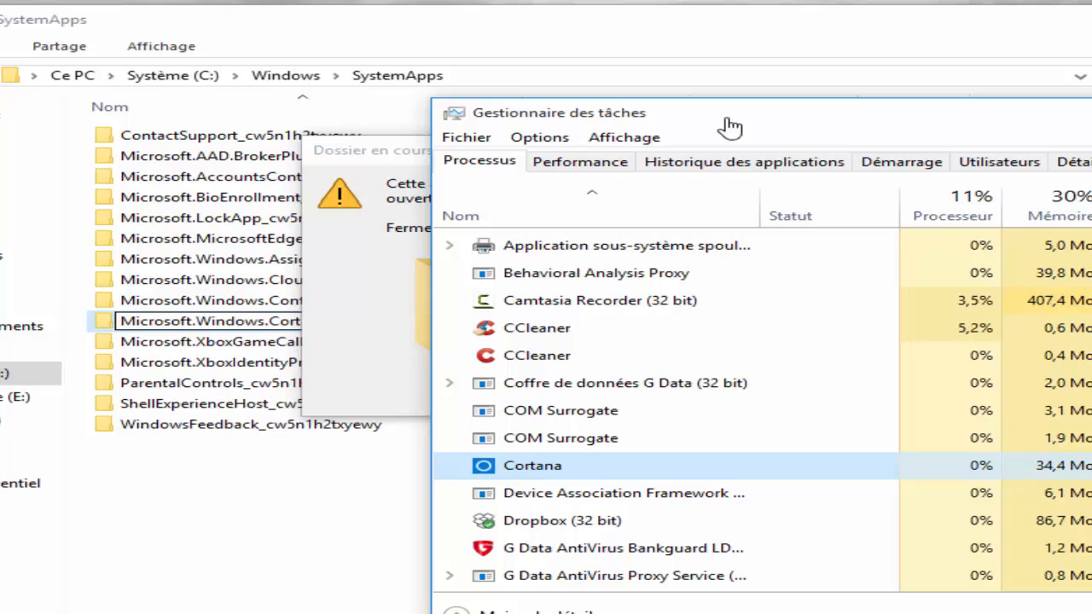
drag(589, 126, 774, 157)
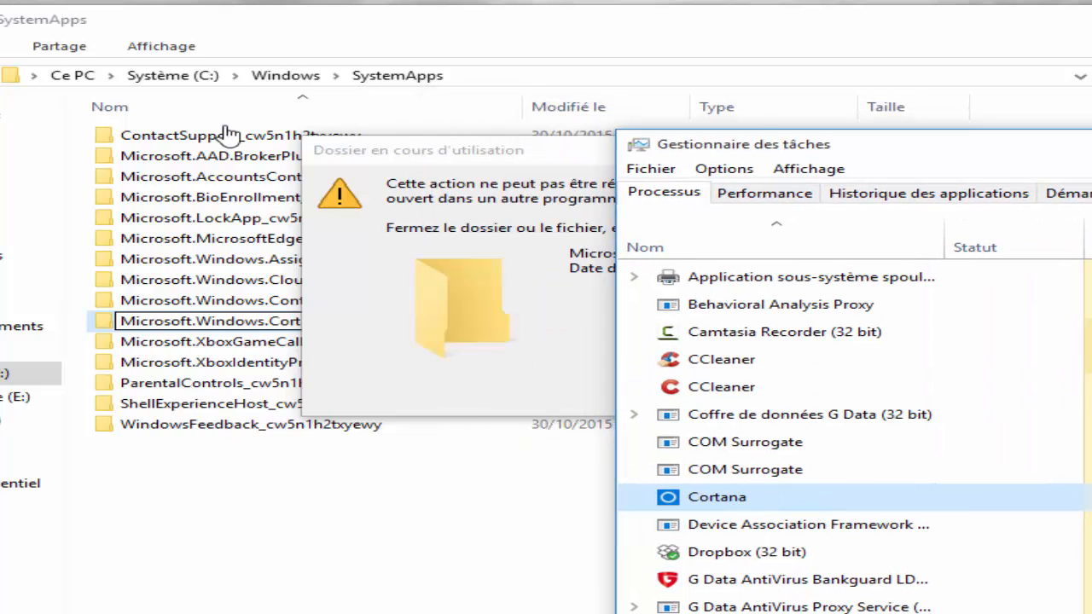
click(461, 210)
click(754, 394)
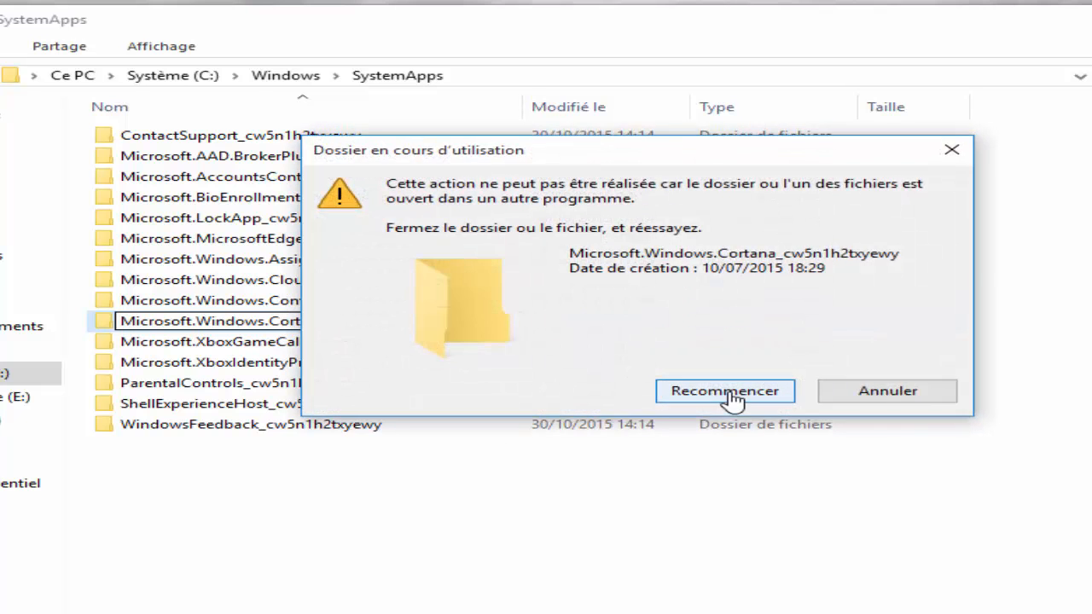
click(730, 395)
Step: Bring up the Task Manager, go to the details of the Cortana process, and try to end its SearchUI.exe task
key(alt+Tab)
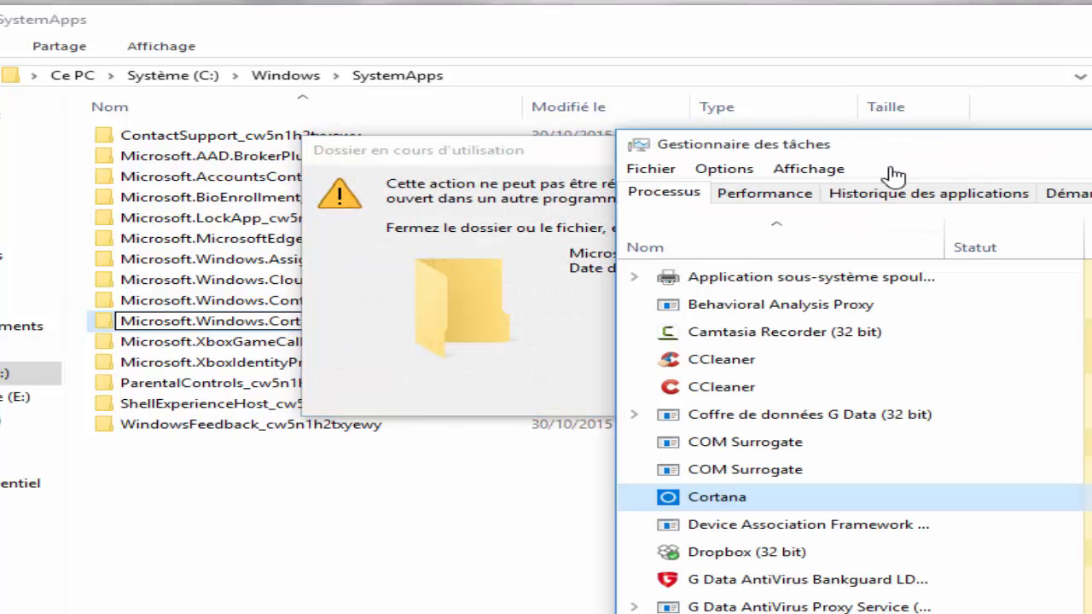
drag(958, 150, 675, 110)
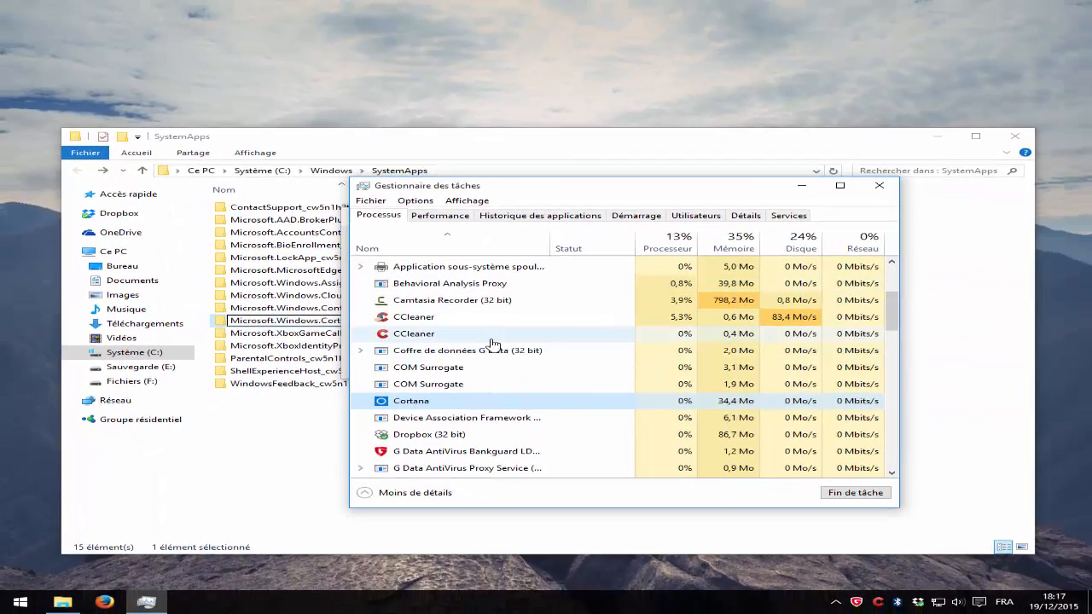
right_click(437, 401)
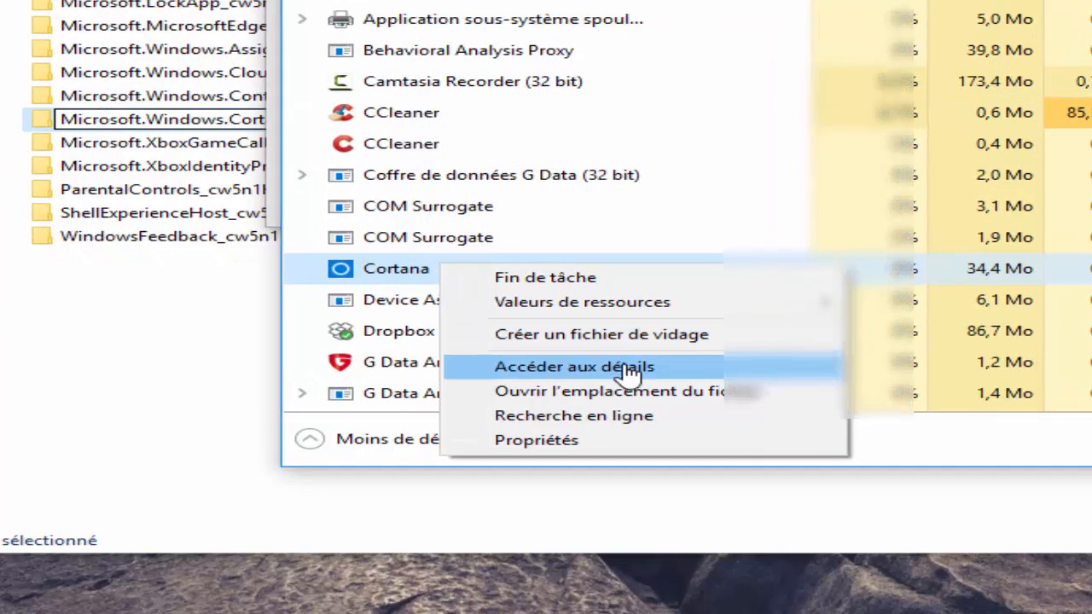
click(629, 373)
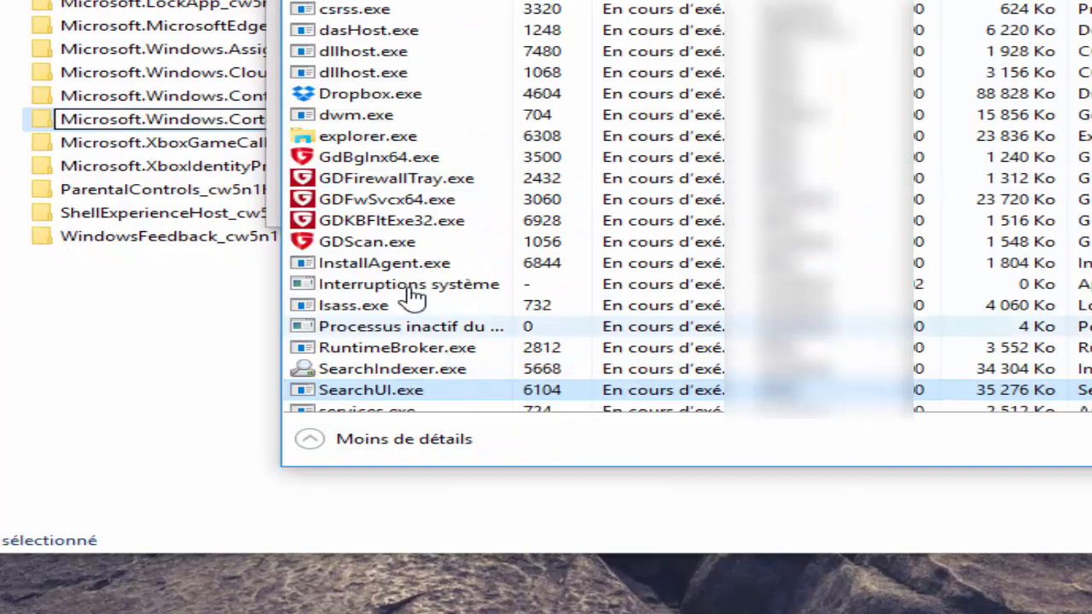
scroll(410, 281, down, 3)
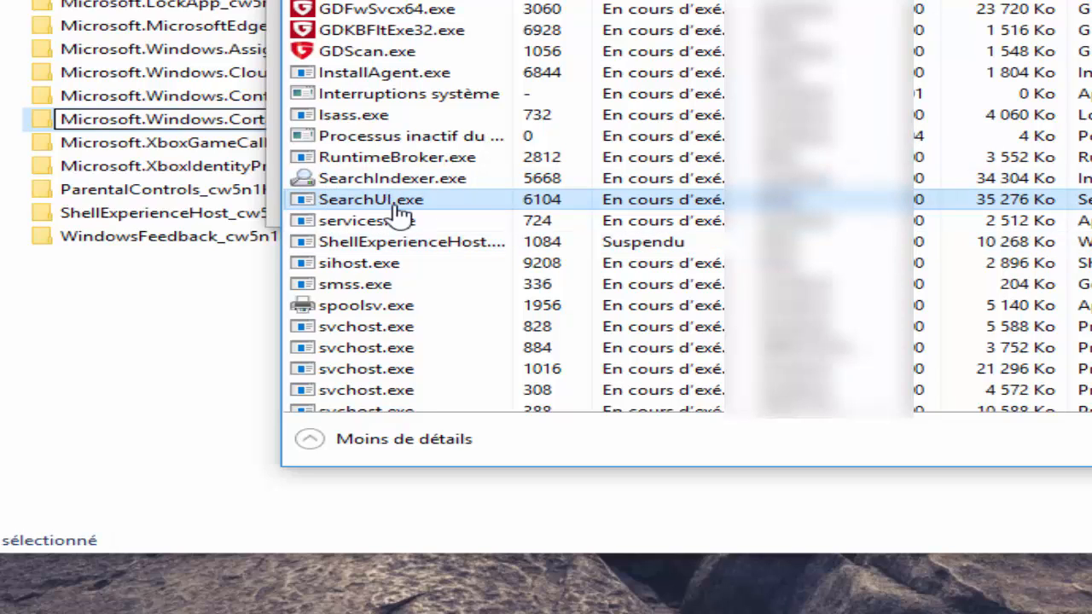
right_click(397, 206)
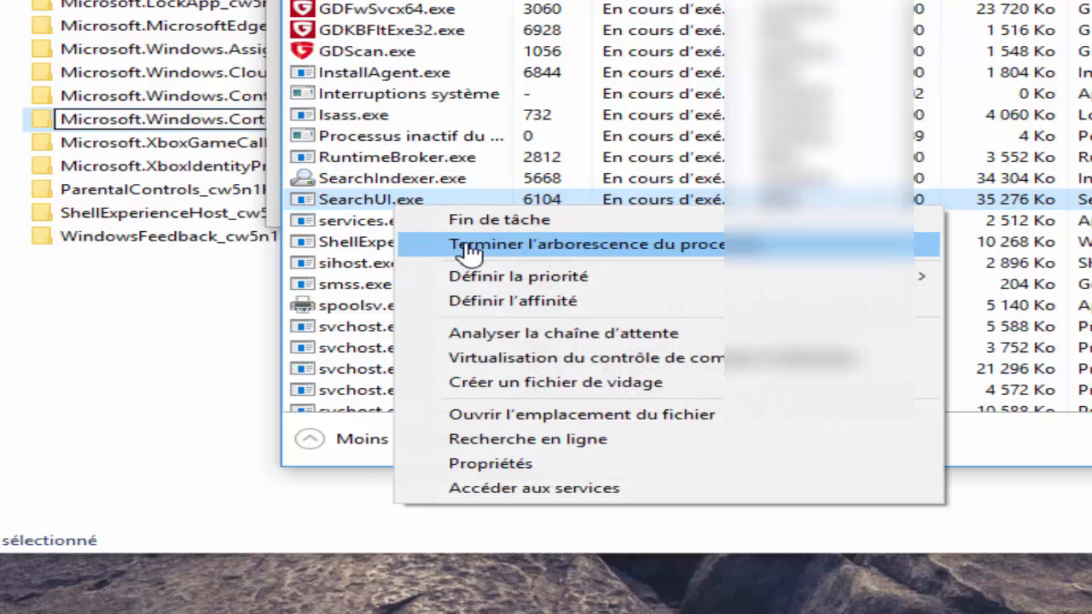
click(441, 220)
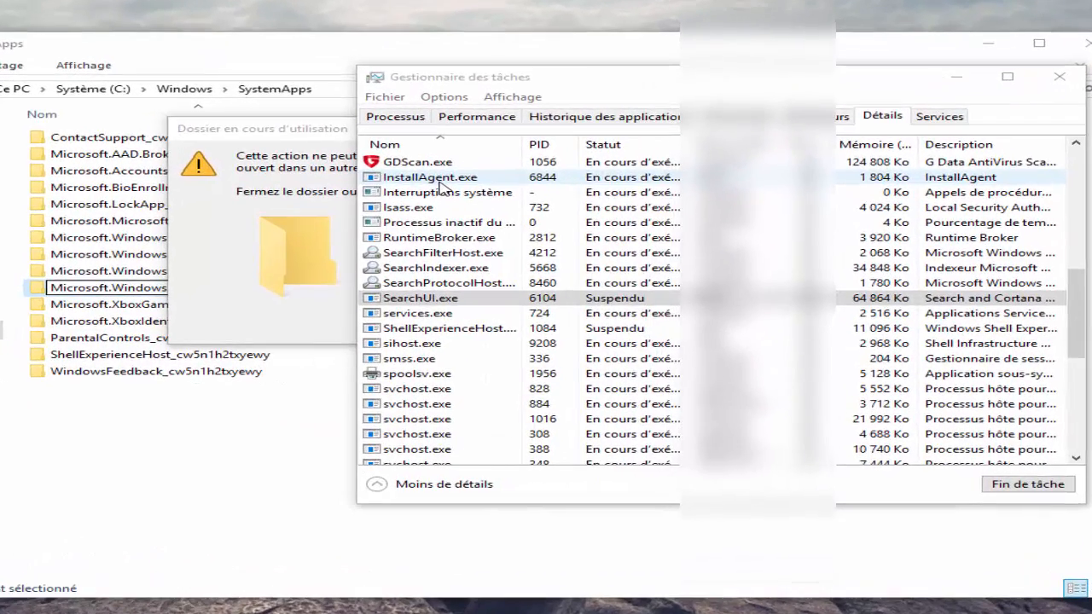
Step: Arrange the folder-in-use dialog and the Task Manager side by side so both can be reached
drag(587, 122, 598, 120)
drag(563, 83, 627, 95)
drag(318, 138, 75, 165)
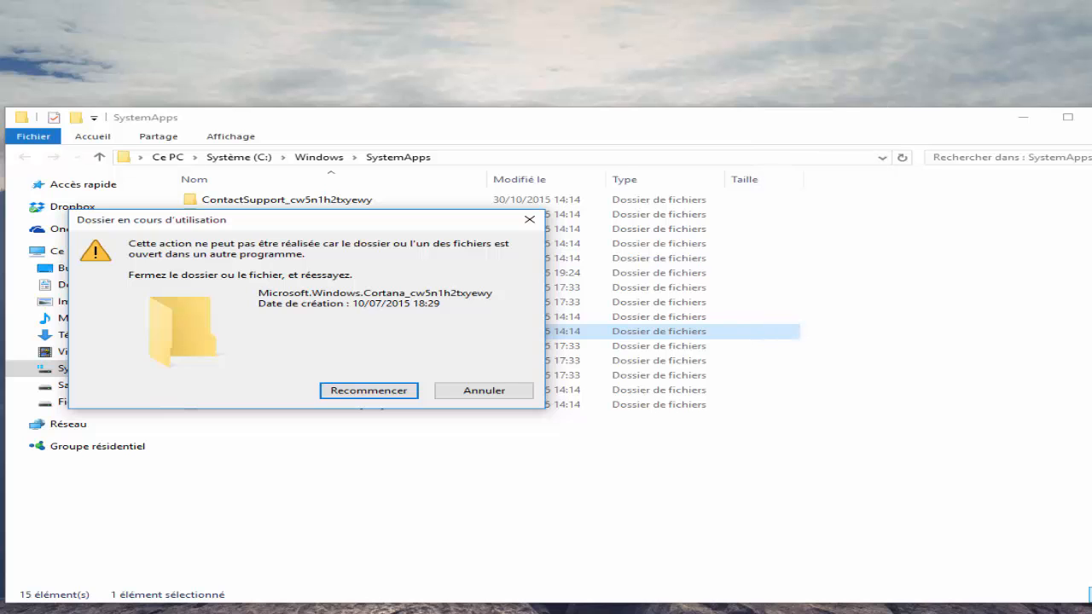
key(alt+Tab)
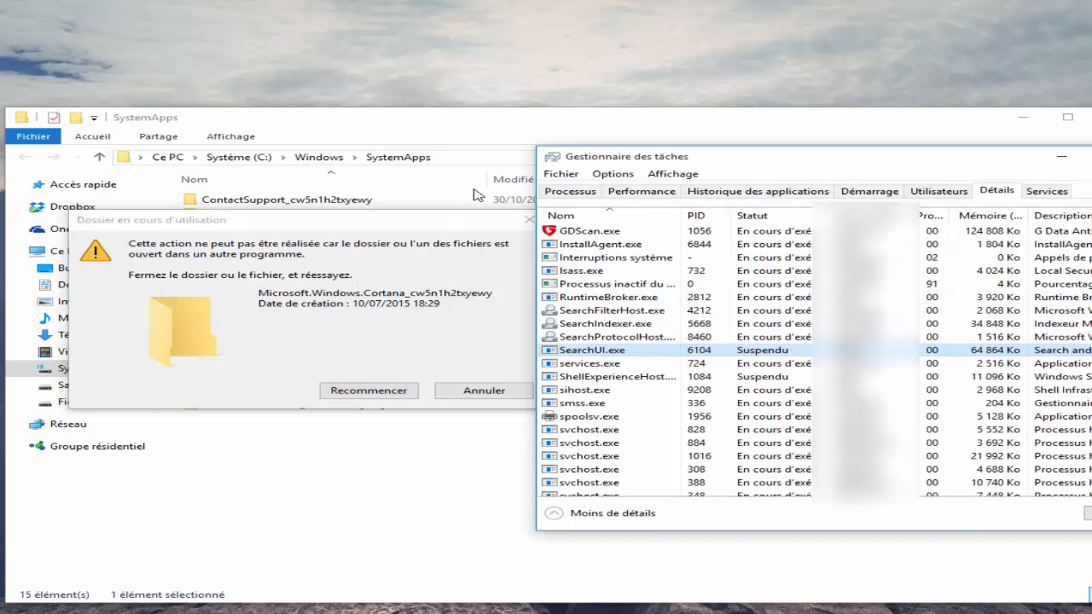
drag(583, 164, 602, 168)
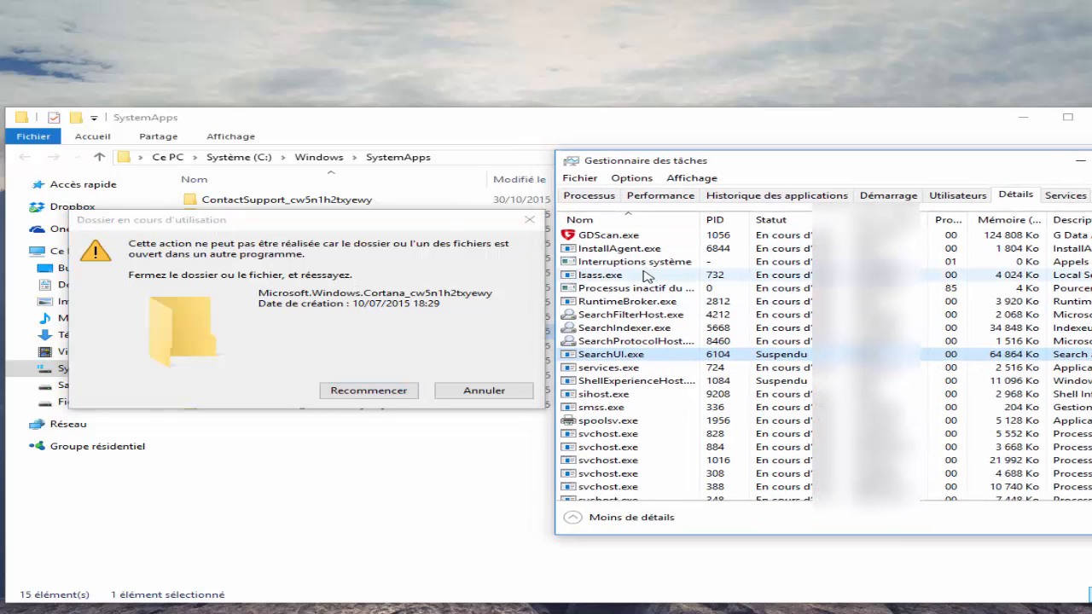
Step: End the SearchUI.exe process and immediately retry renaming the Cortana folder with the .bak suffix
right_click(627, 354)
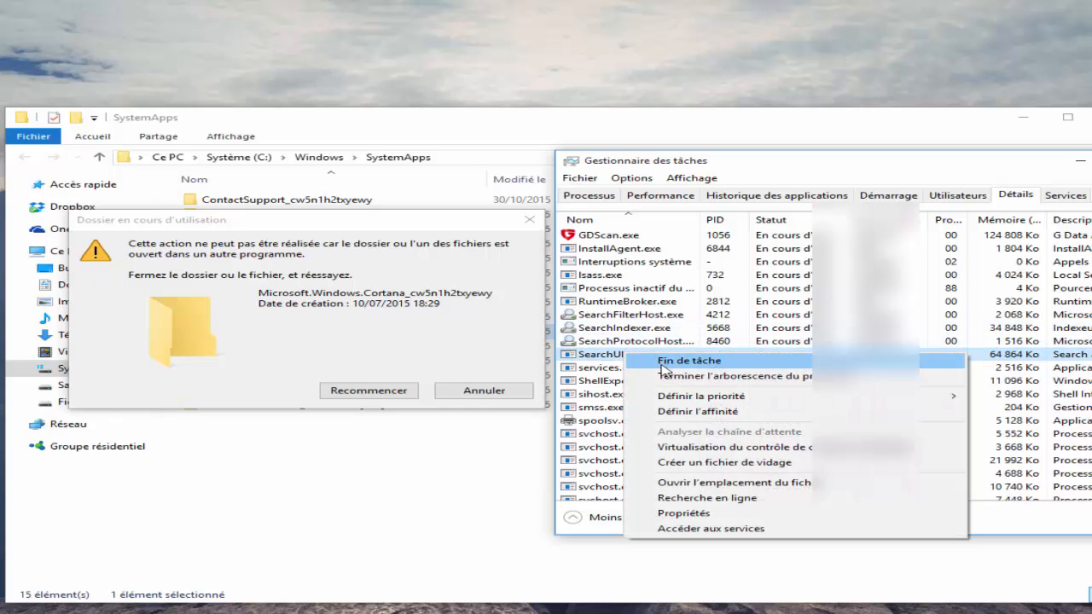
click(674, 361)
drag(435, 202, 628, 294)
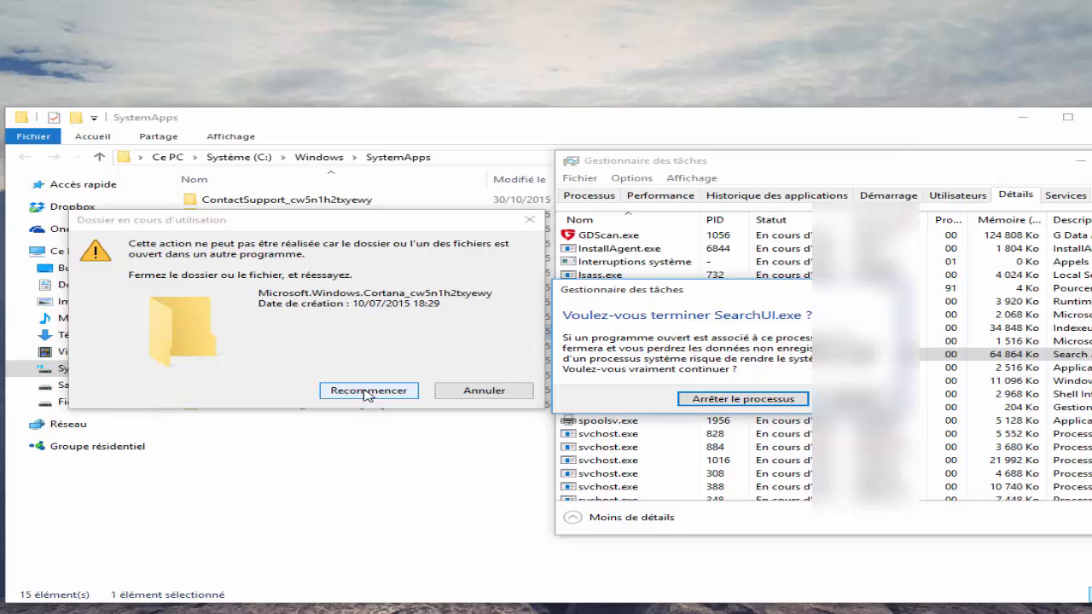
drag(659, 290, 659, 279)
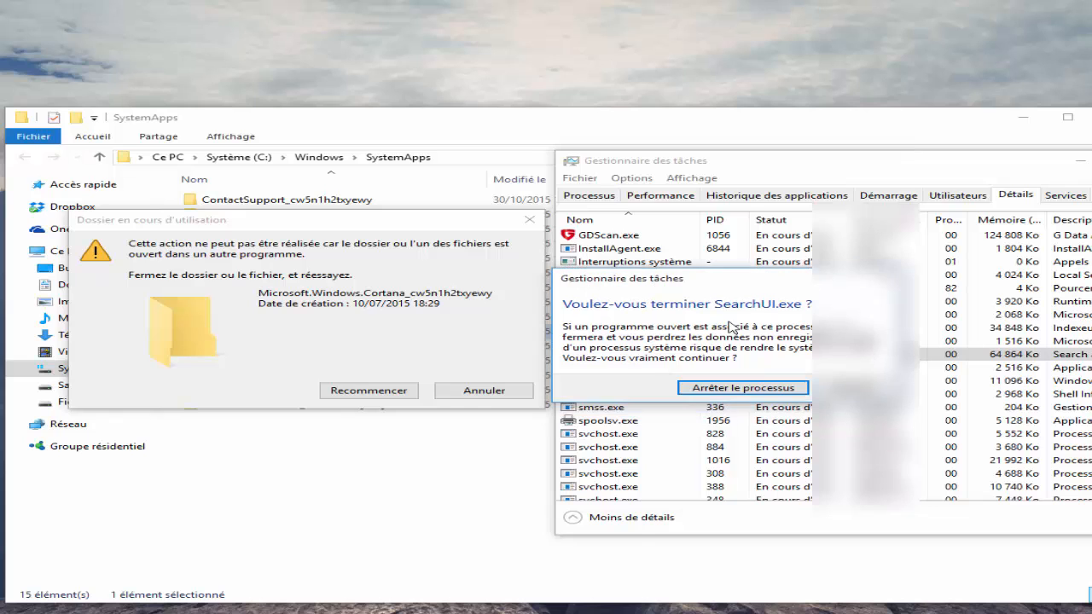
click(748, 388)
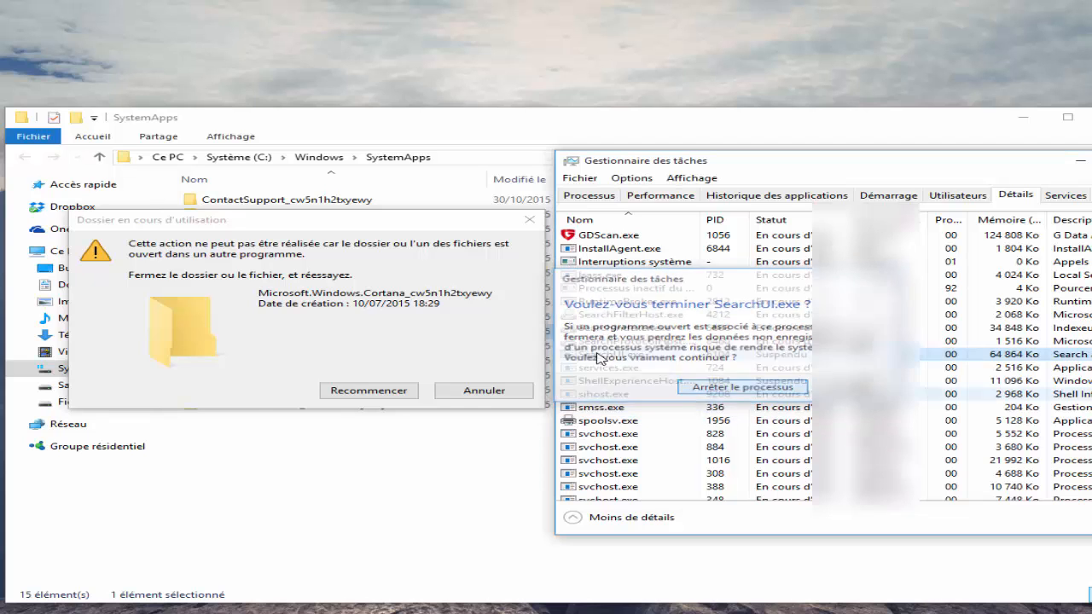
click(369, 391)
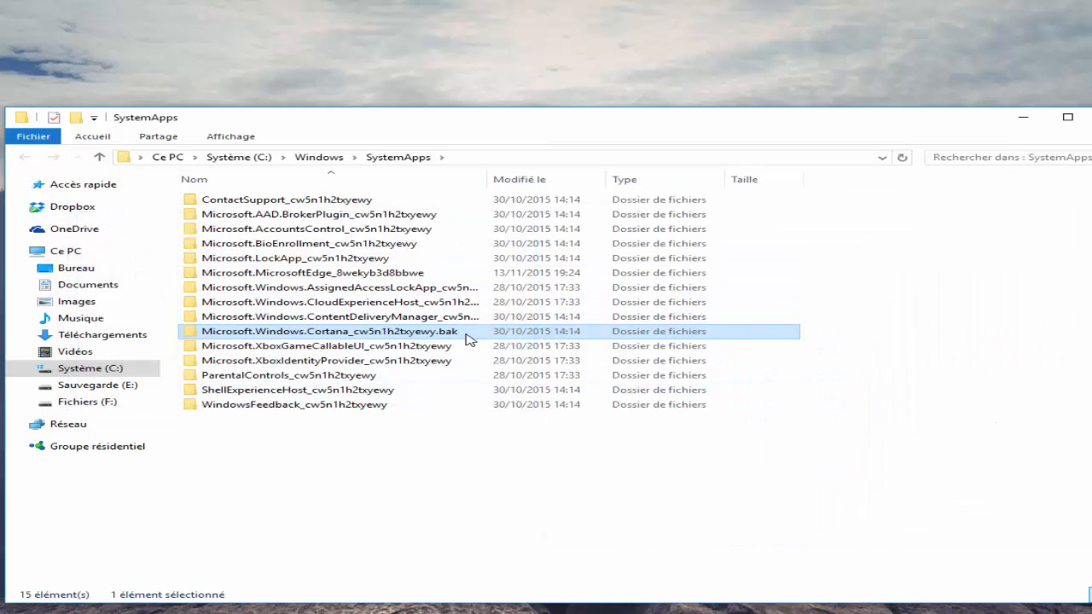
Step: Examine the Task Manager's background processes for a Cortana entry, and close the Task Manager
mouse_move(464, 339)
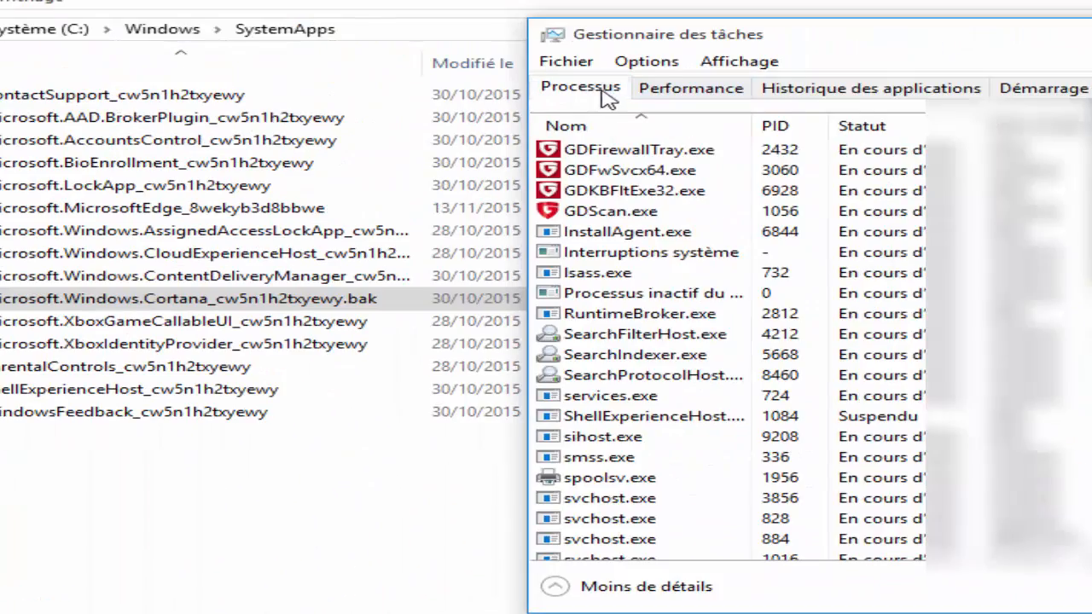
click(581, 88)
drag(817, 37, 635, 39)
scroll(639, 349, down, 1)
scroll(584, 282, down, 5)
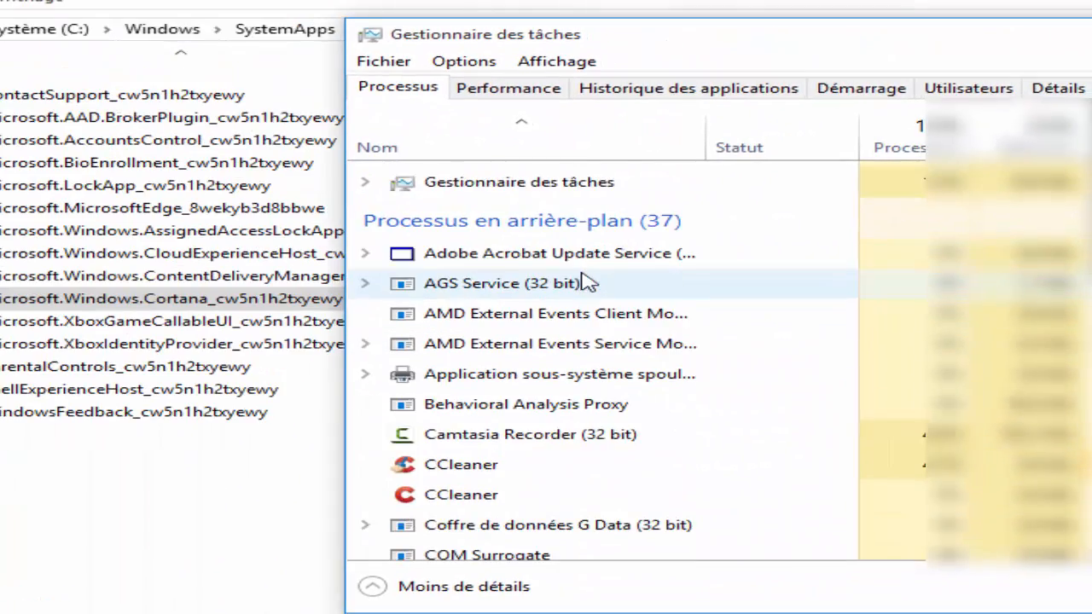
scroll(610, 286, down, 4)
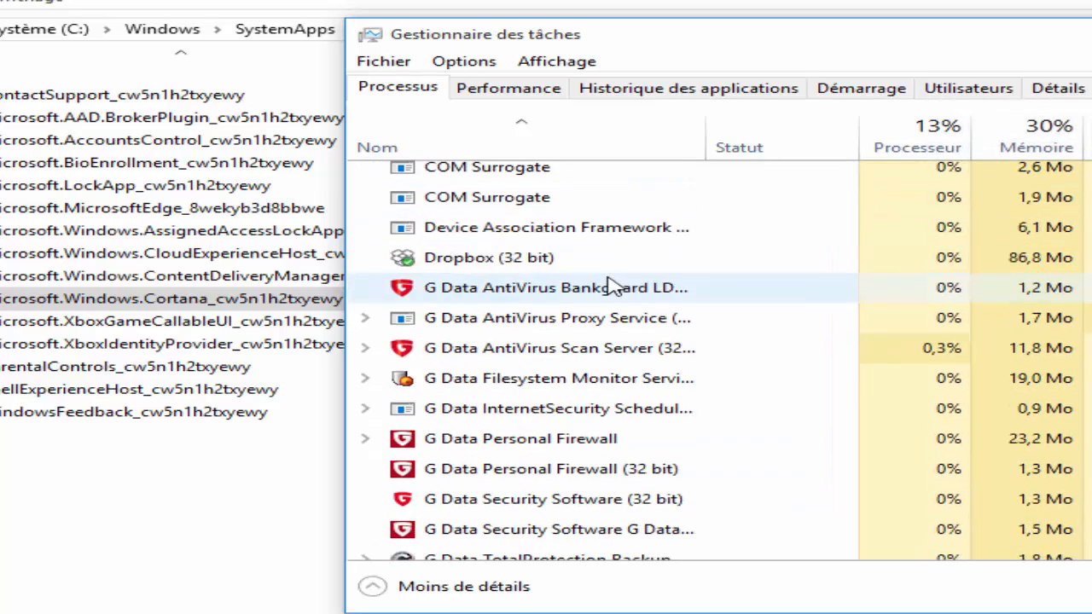
scroll(610, 281, up, 4)
scroll(618, 286, up, 2)
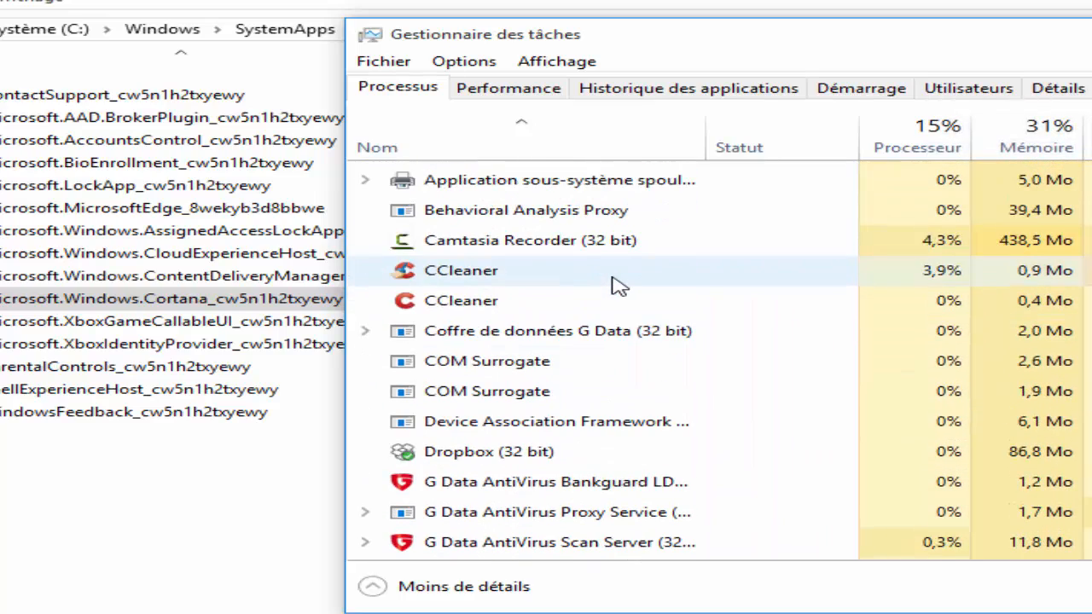
scroll(620, 286, up, 1)
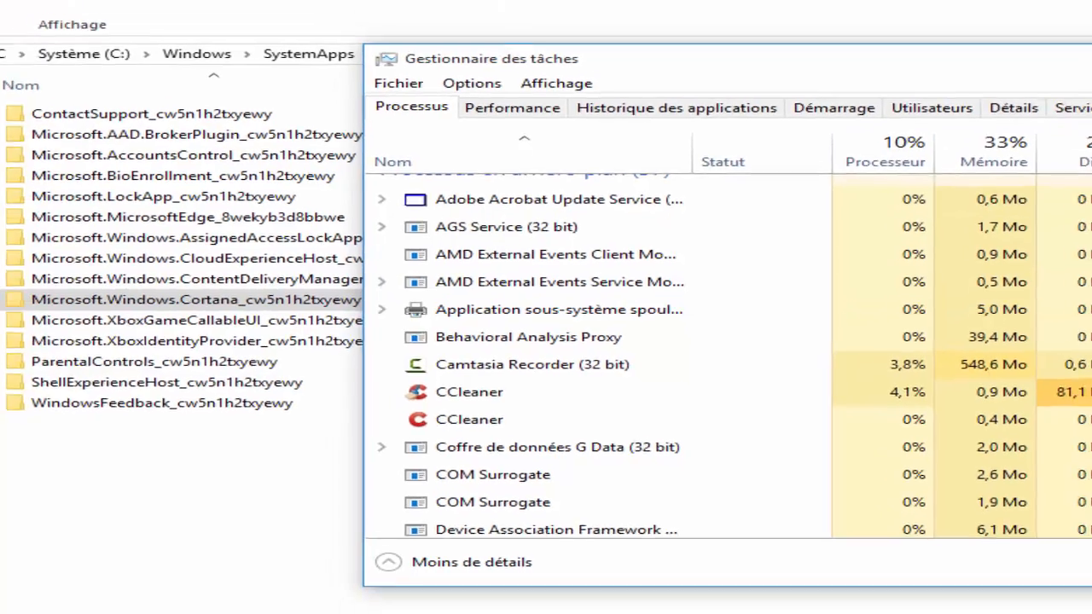
click(1085, 110)
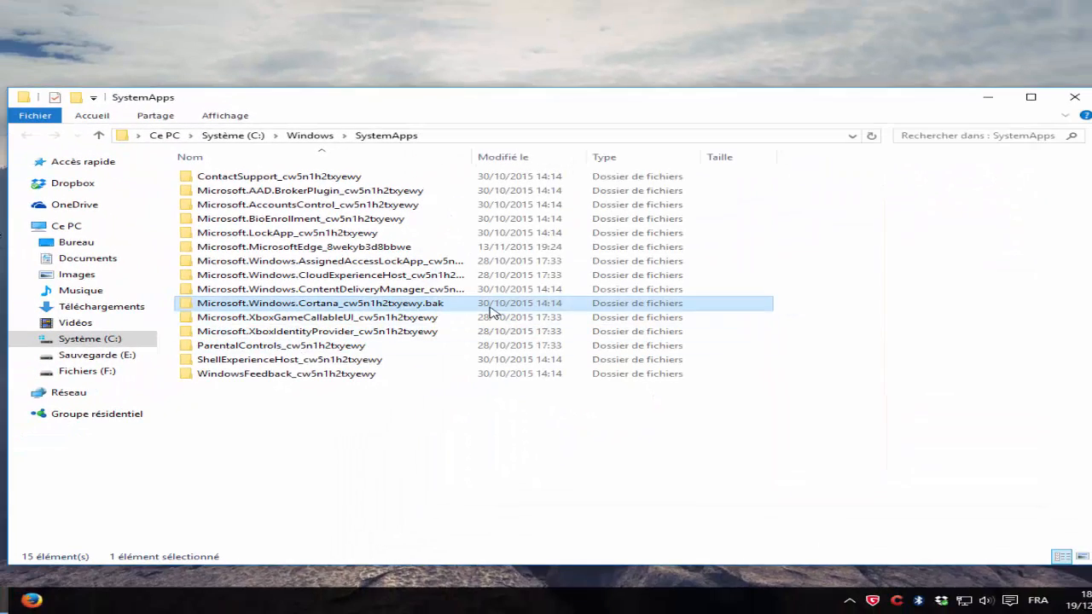
key(F2)
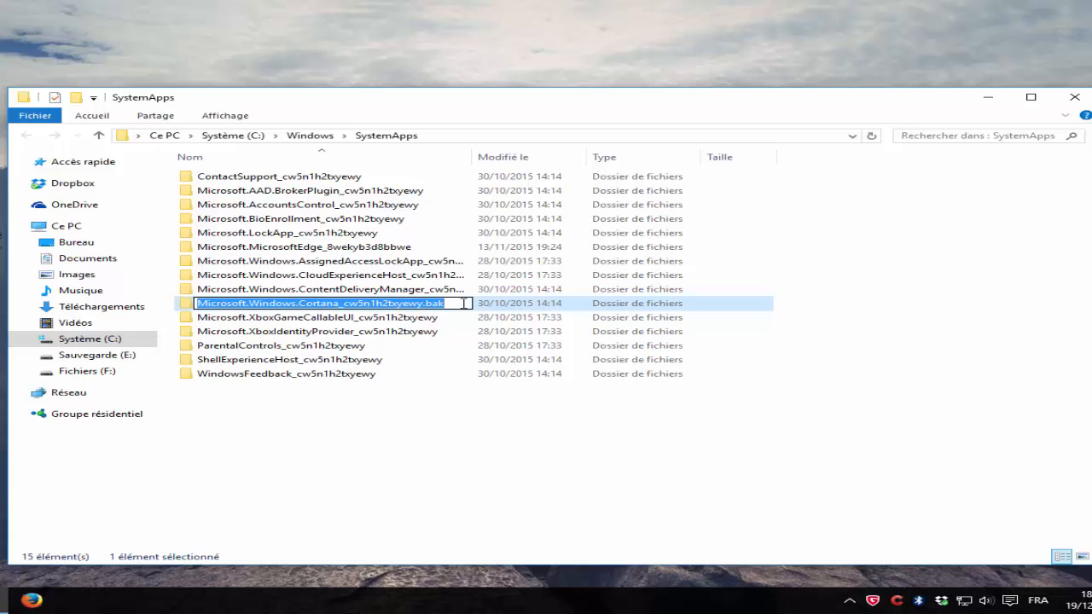
click(439, 423)
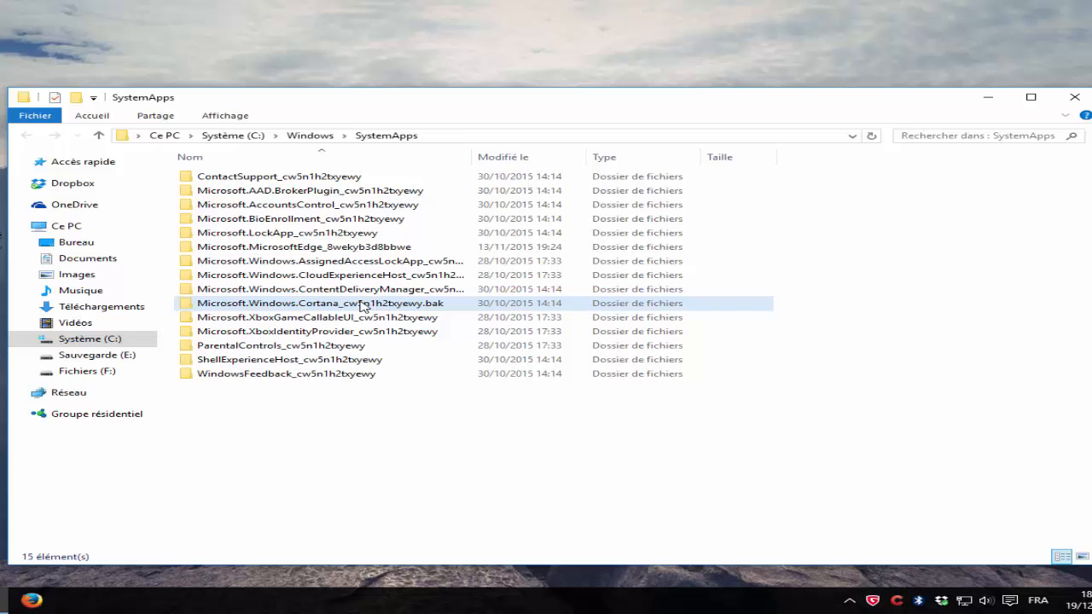
click(434, 304)
click(424, 429)
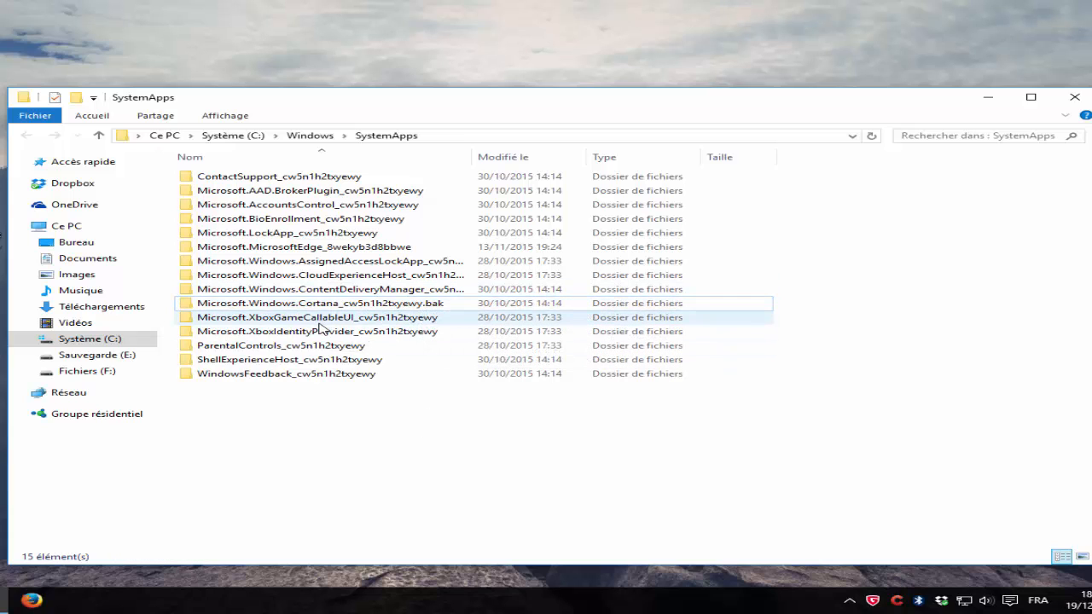
mouse_move(324, 331)
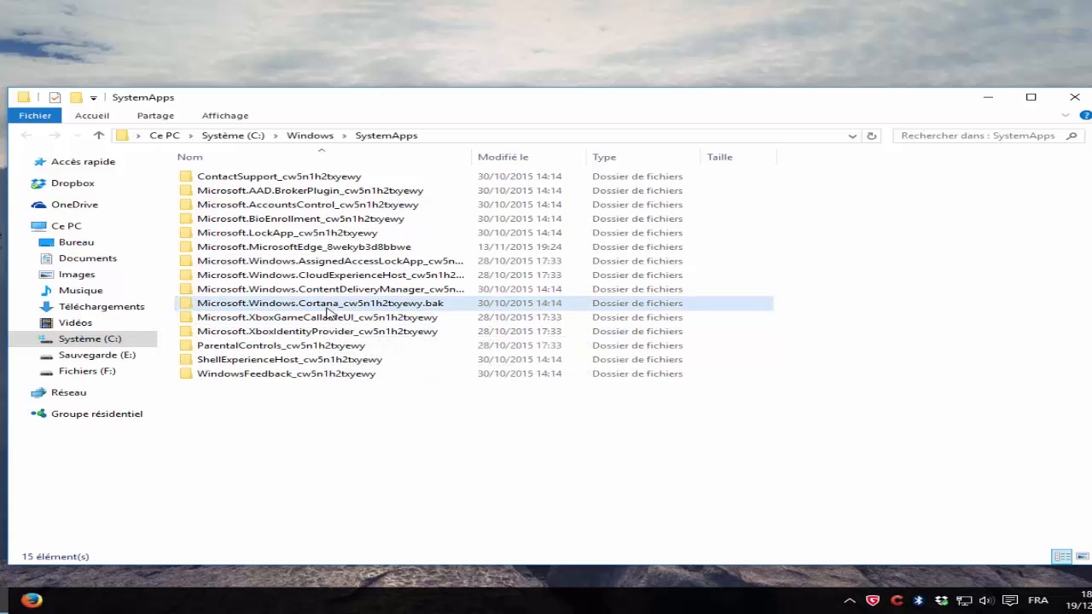
Step: Remove the .bak suffix so the Cortana folder in SystemApps is named Microsoft.Windows.Cortana_cw5n1h2txyewy
click(415, 306)
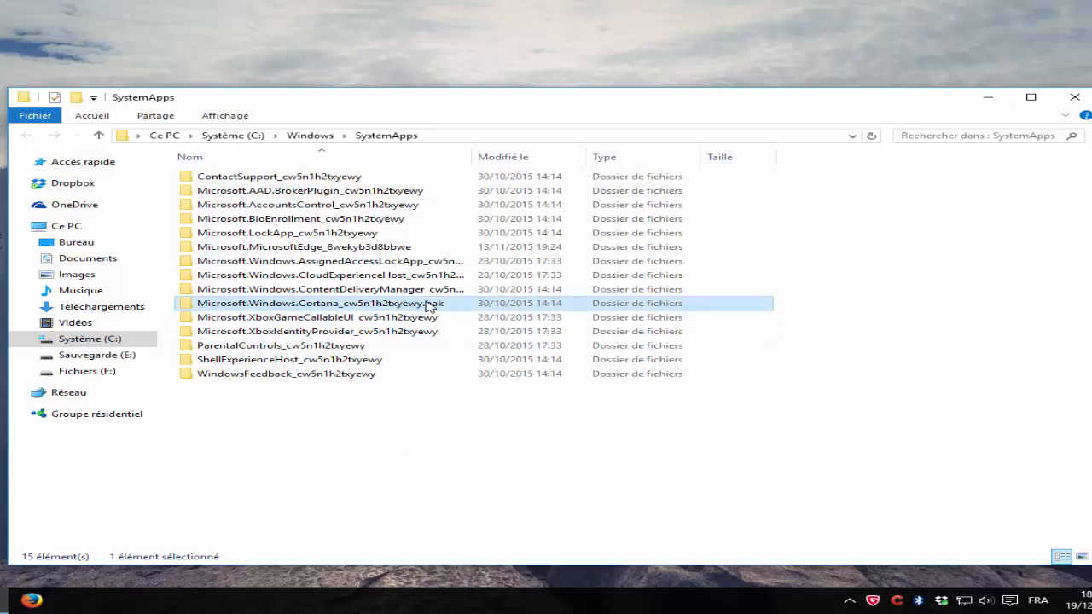
right_click(426, 303)
click(412, 304)
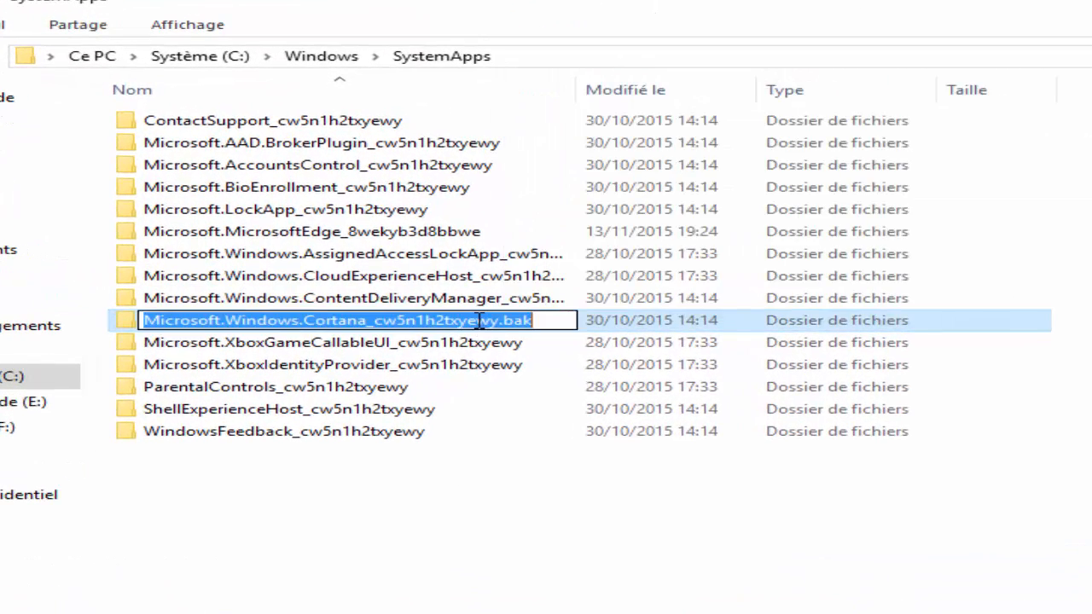
drag(545, 317, 503, 320)
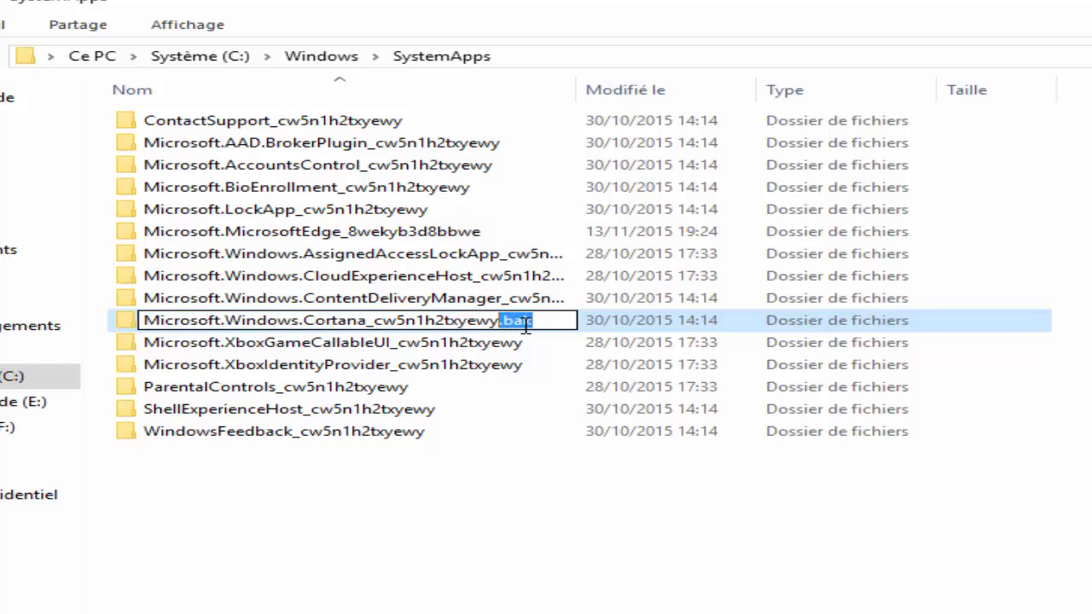
key(BackSpace)
key(Return)
click(574, 343)
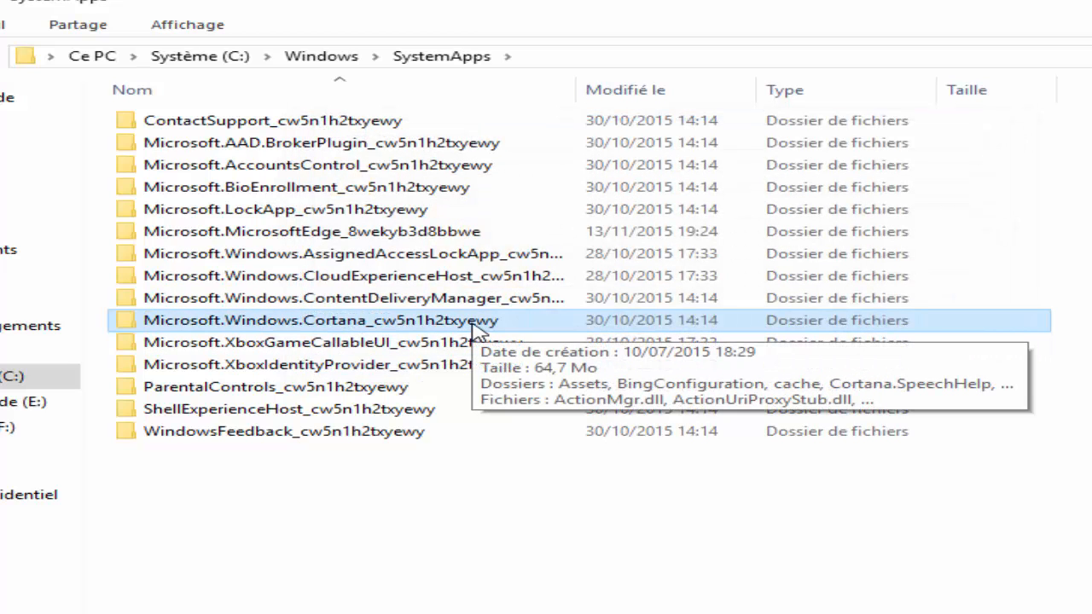
click(563, 553)
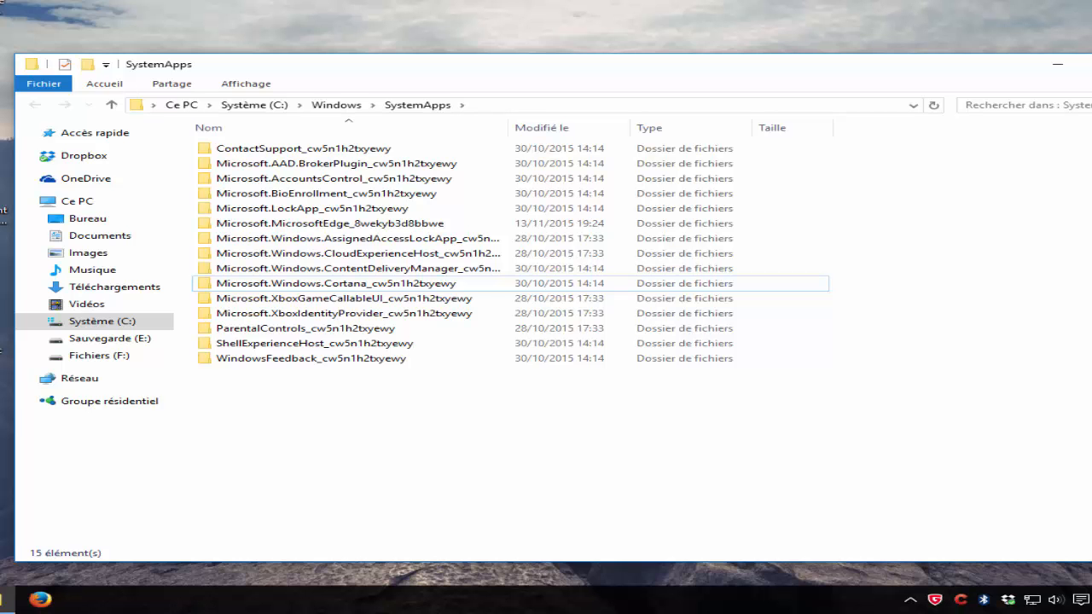
Step: Clear the SystemApps window from view and show the desktop
key(super+d)
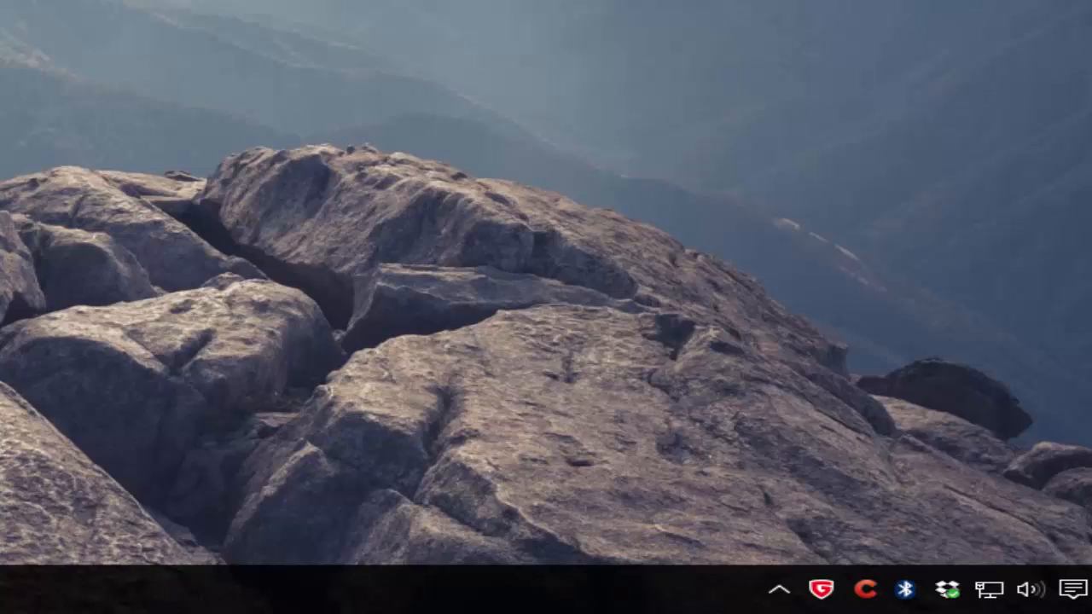
right_click(2, 56)
click(200, 43)
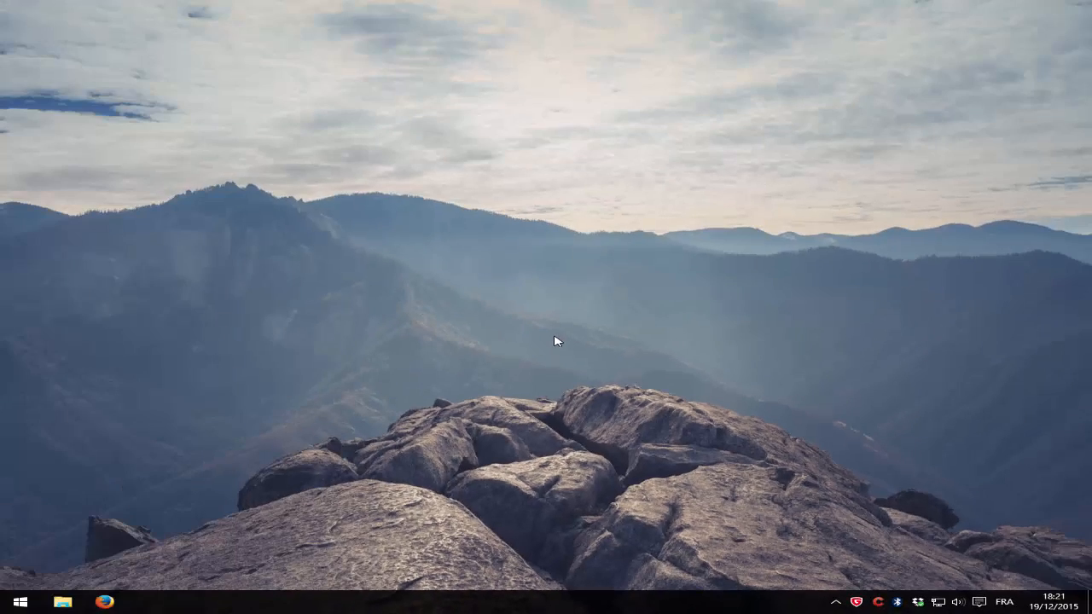